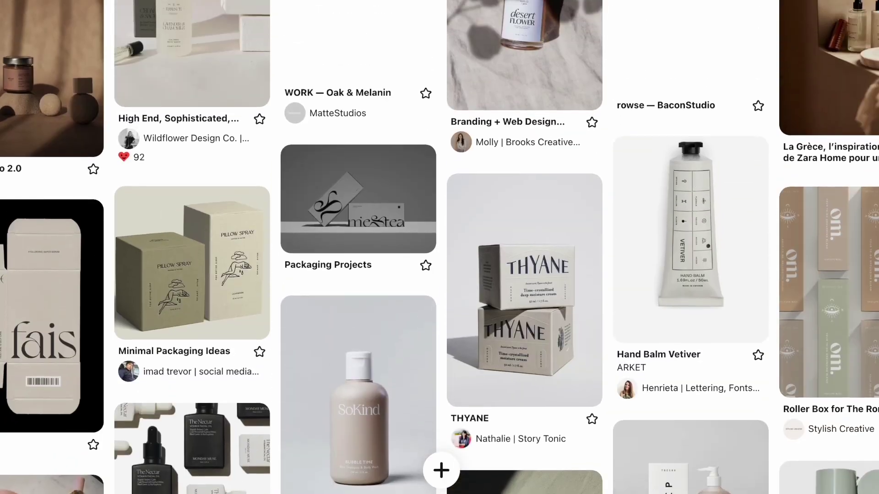
pyautogui.scroll(9, 439, 247)
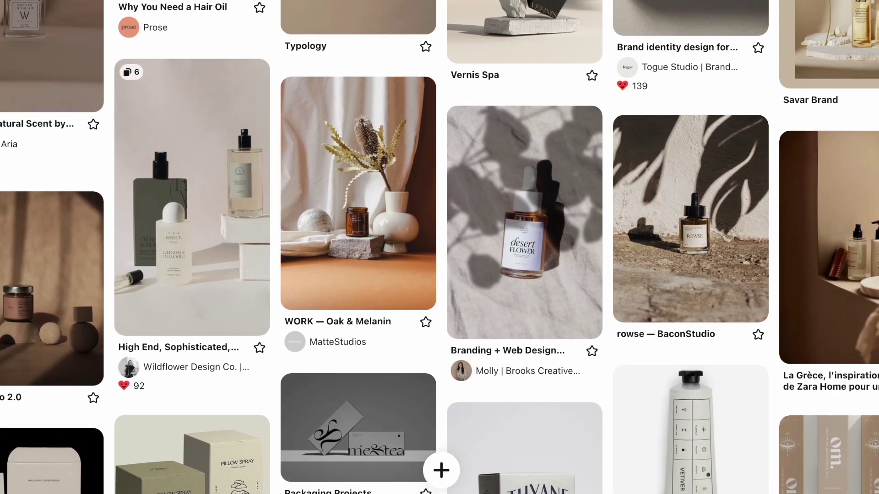
pyautogui.scroll(7, 439, 247)
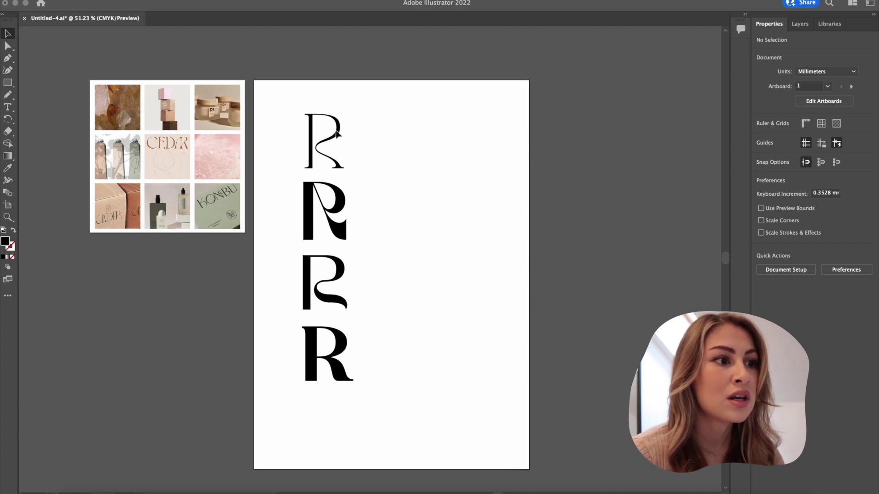
# Delete the two uppermost R letters, set in Caterina and Romance, from the artboard
pyautogui.click(321, 148)
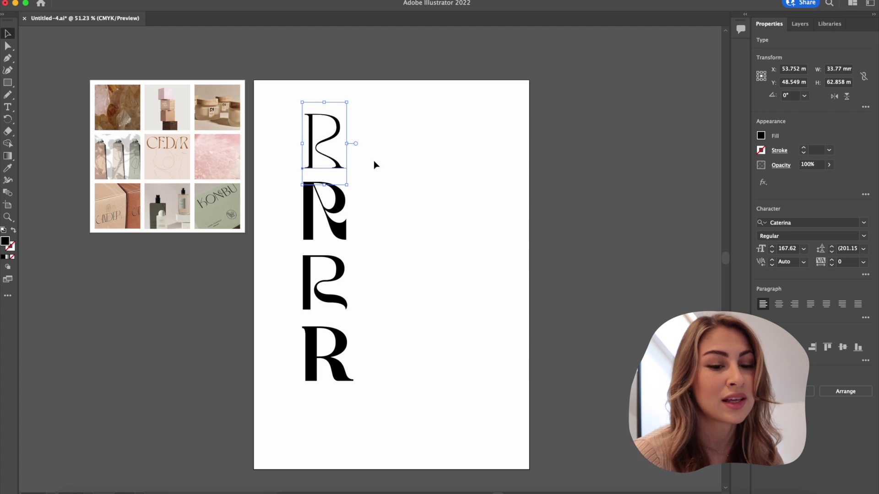
pyautogui.press('Delete')
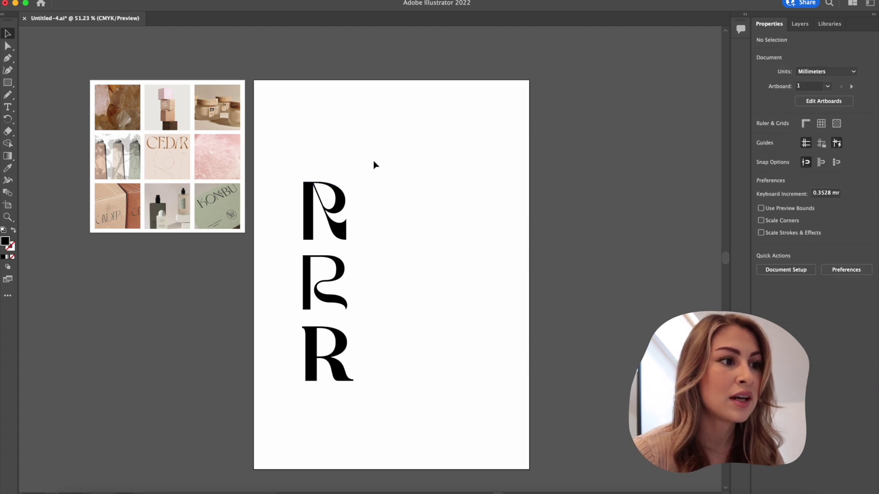
pyautogui.scroll(-1, 376, 175)
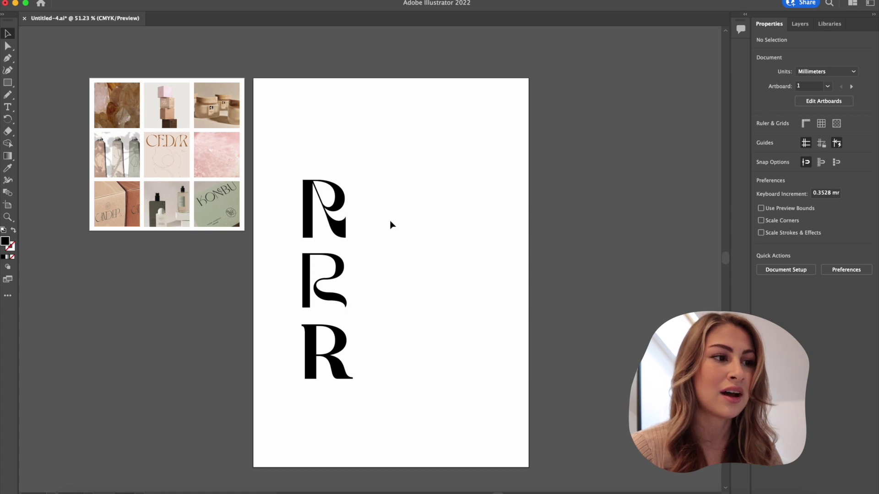
pyautogui.click(344, 226)
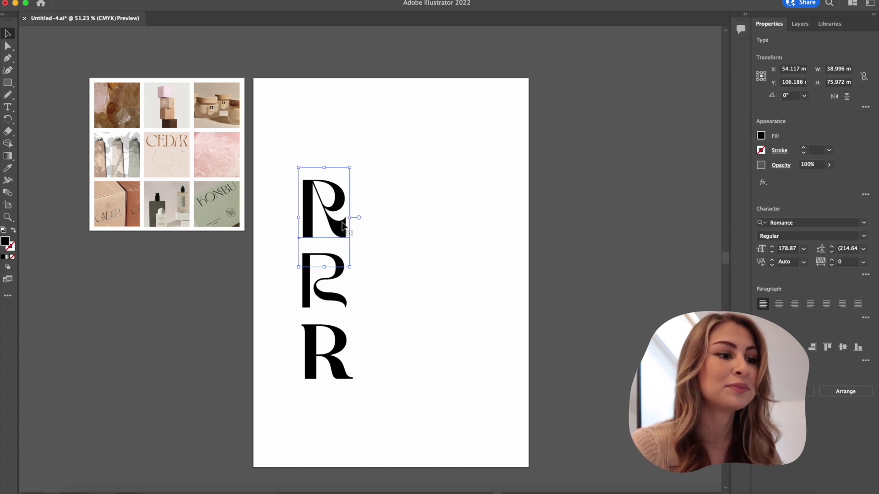
pyautogui.press('Delete')
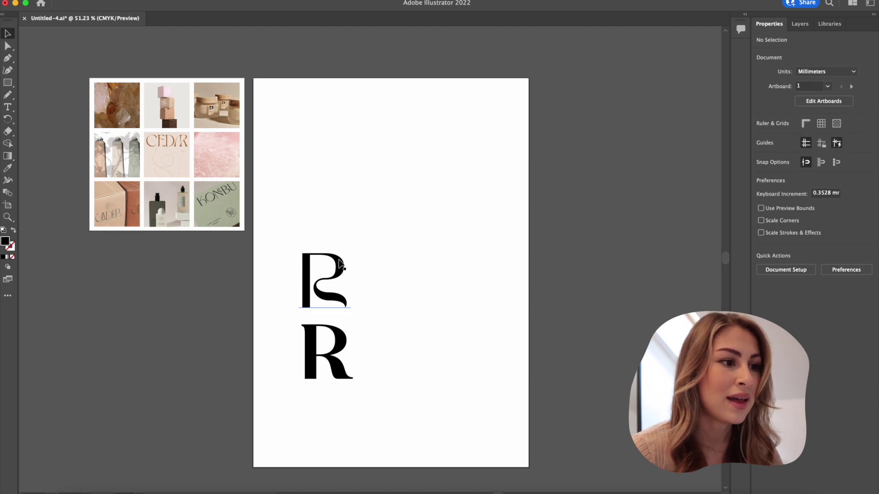
# Arrange the two remaining R letters side by side in the upper part of the artboard
pyautogui.moveTo(339, 258); pyautogui.dragTo(348, 162)
pyautogui.moveTo(341, 330); pyautogui.dragTo(411, 164)
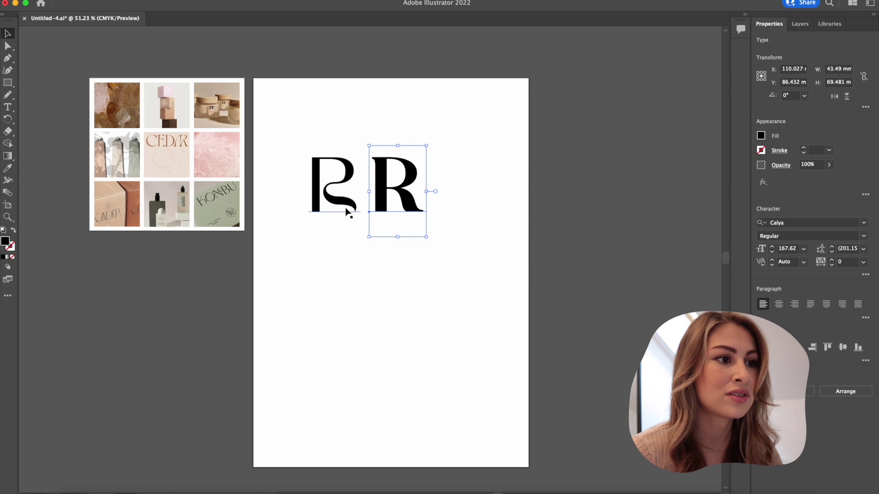
pyautogui.click(320, 234)
pyautogui.click(376, 165)
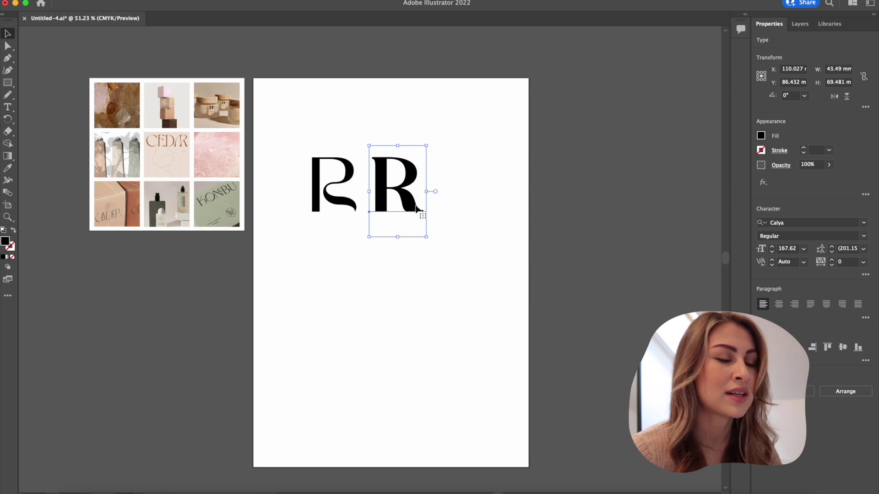
pyautogui.click(462, 208)
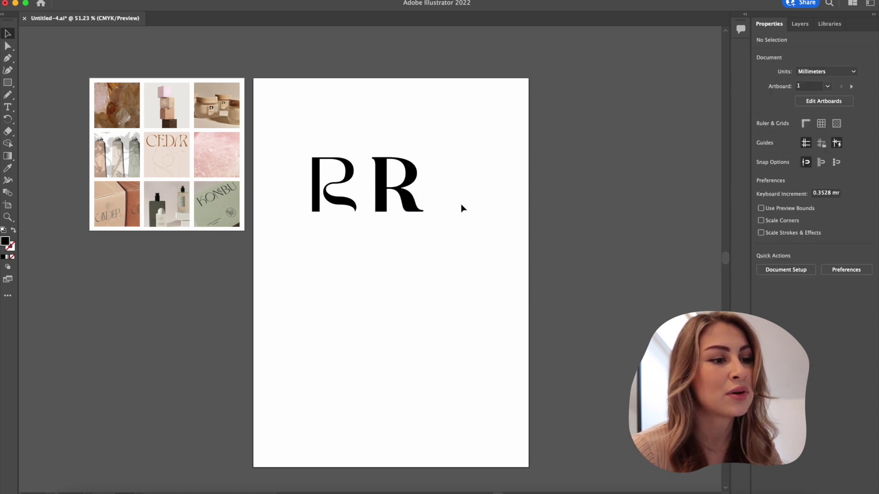
pyautogui.doubleClick(406, 180)
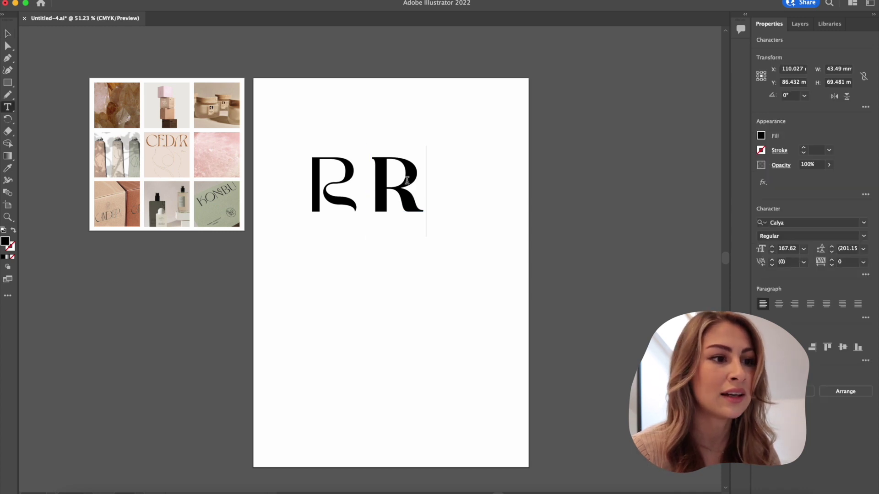
pyautogui.click(306, 160)
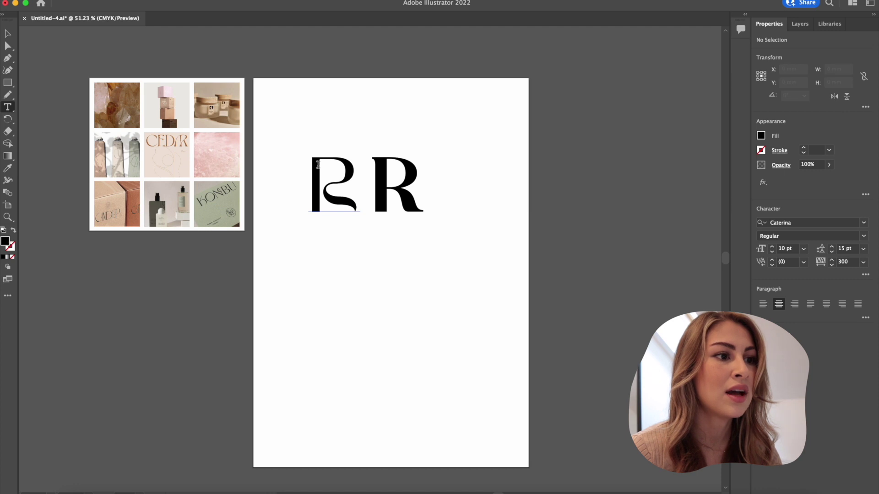
pyautogui.click(327, 163)
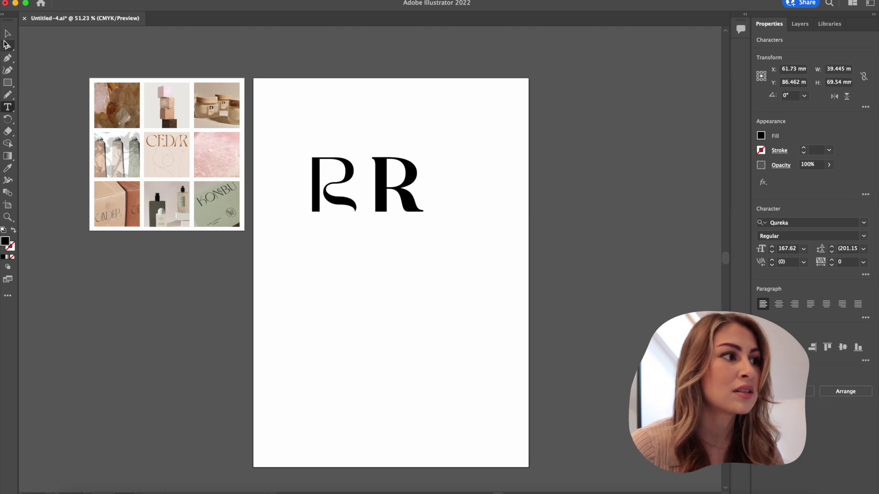
pyautogui.press('Escape')
pyautogui.click(372, 135)
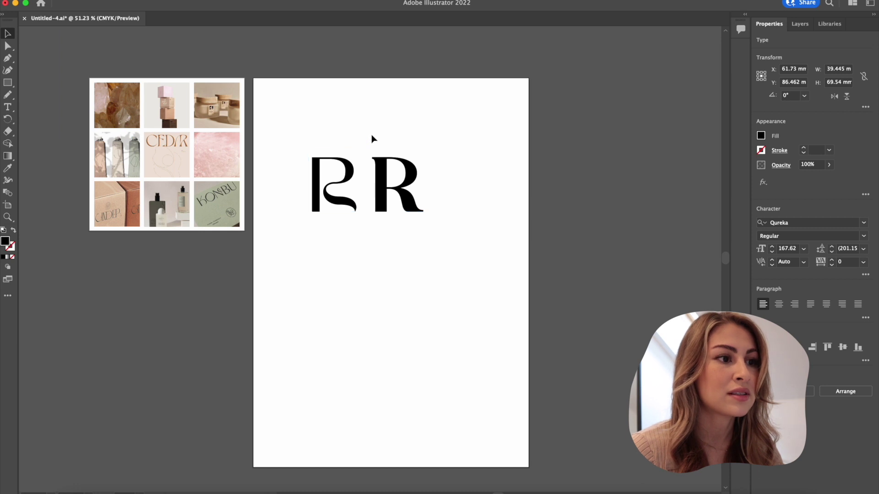
# Compare the two R letters and delete the one set in Qureka, keeping the Calya R
pyautogui.click(352, 163)
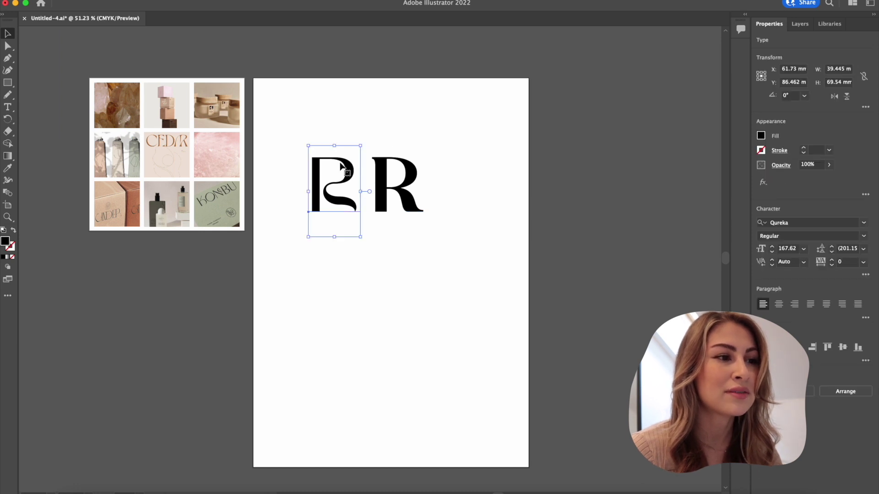
pyautogui.click(392, 169)
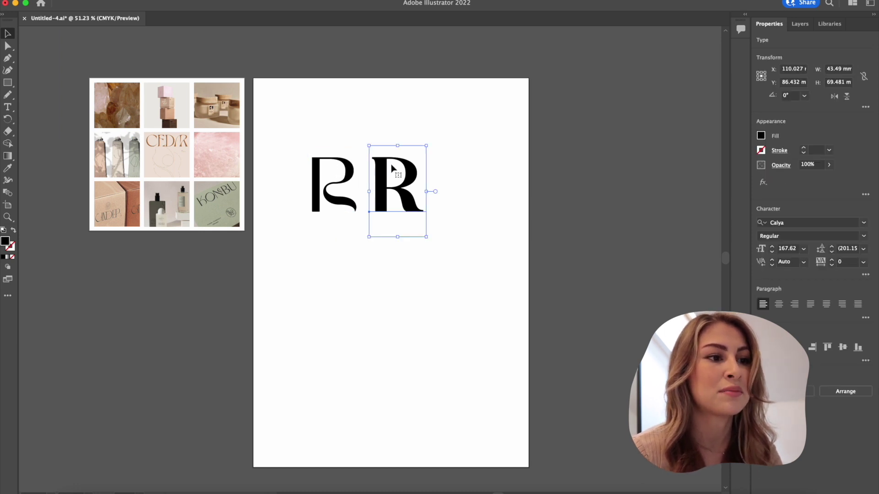
pyautogui.click(346, 173)
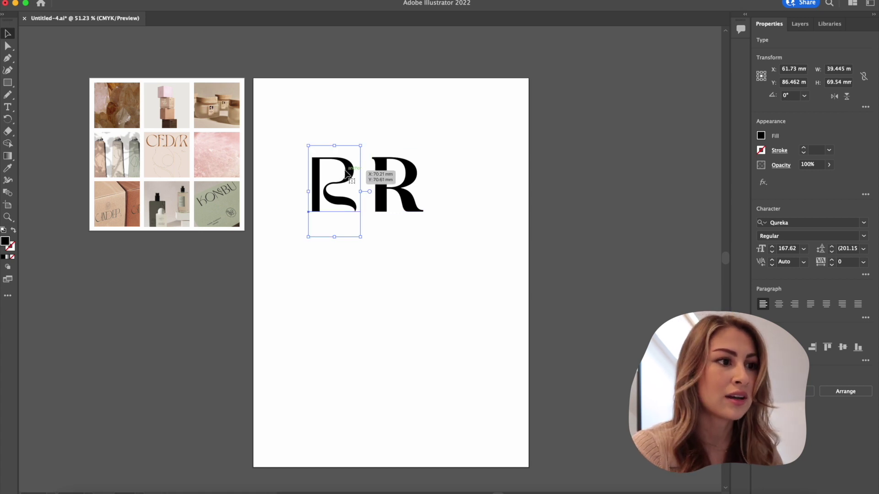
pyautogui.press('Delete')
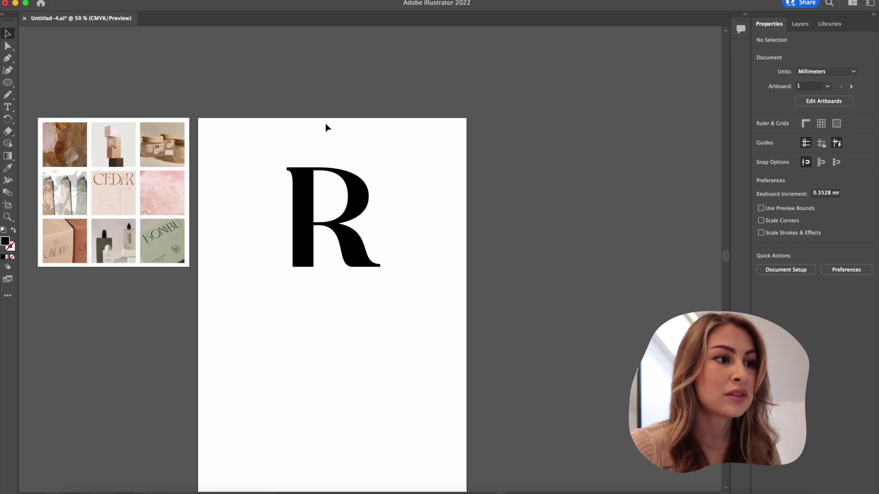
# Convert the Calya R from live text to outlines
pyautogui.press('super+1')
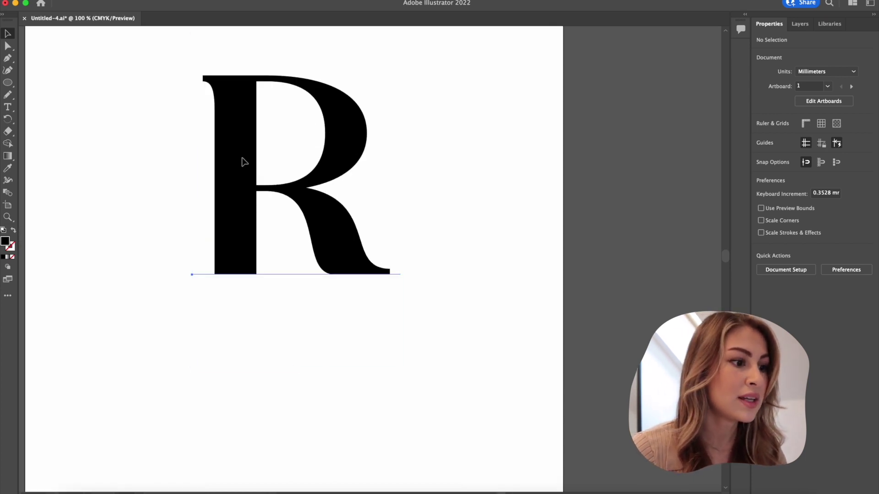
pyautogui.click(244, 162)
pyautogui.press('shift+super+o')
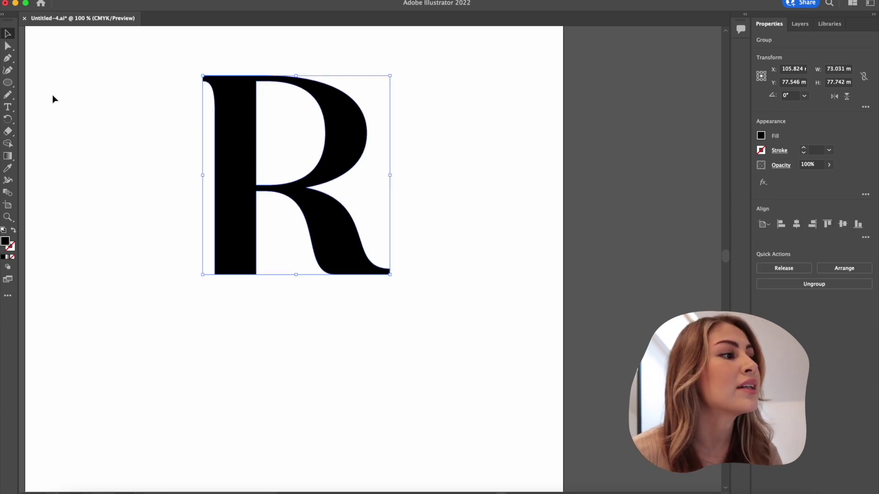
# Draw a black circle about 40 mm in diameter with the Ellipse tool and fit it within the height of the R's bowl
pyautogui.click(11, 83)
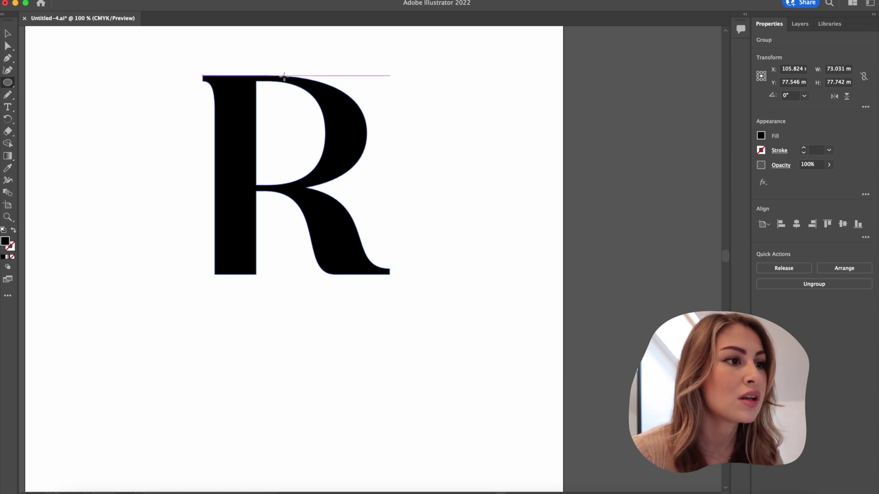
pyautogui.moveTo(284, 77); pyautogui.dragTo(344, 175)
pyautogui.press('v')
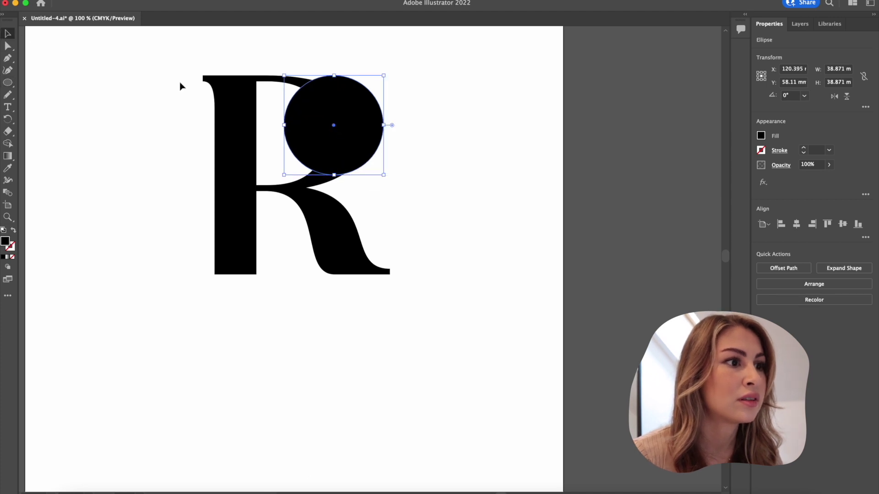
pyautogui.moveTo(361, 181); pyautogui.dragTo(364, 184)
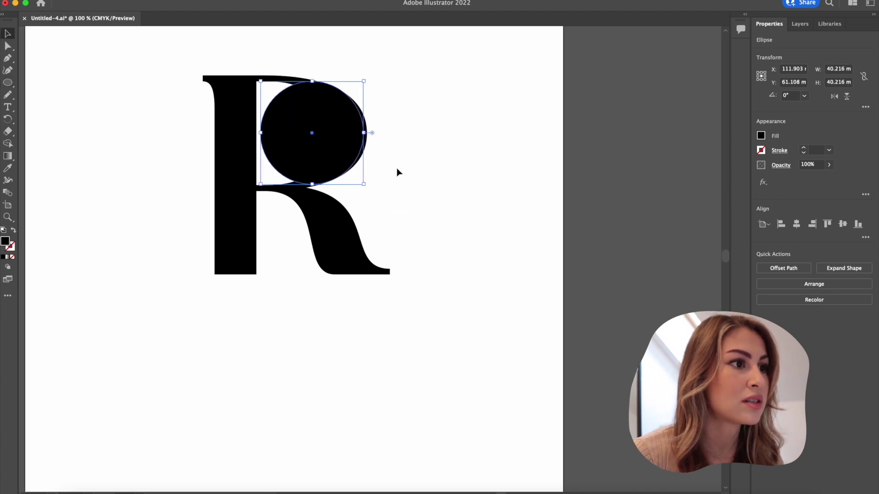
pyautogui.click(85, 57)
pyautogui.click(302, 130)
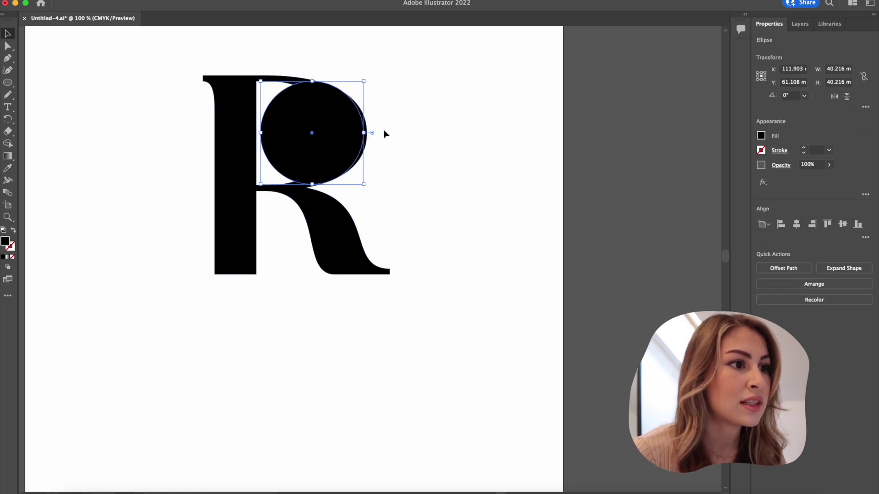
# Divide the overlapping circle and R outline into separate pieces with Pathfinder
pyautogui.click(370, 140)
pyautogui.moveTo(431, 126); pyautogui.dragTo(166, 71)
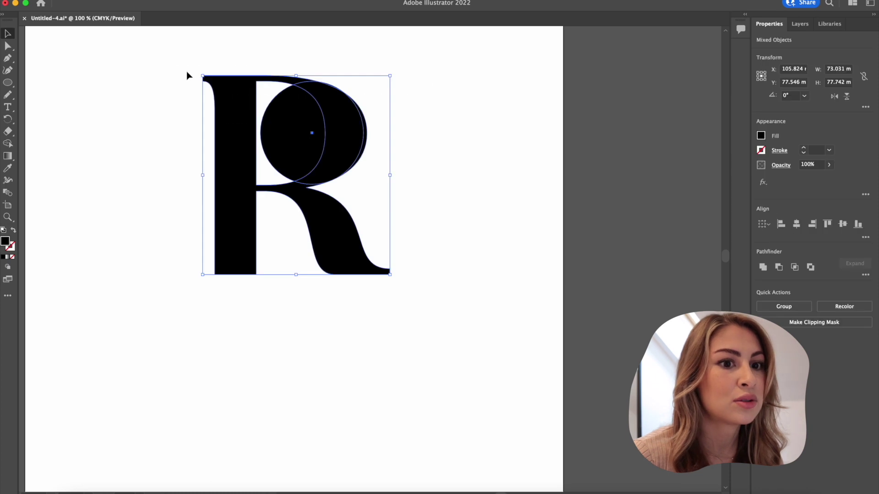
pyautogui.click(865, 276)
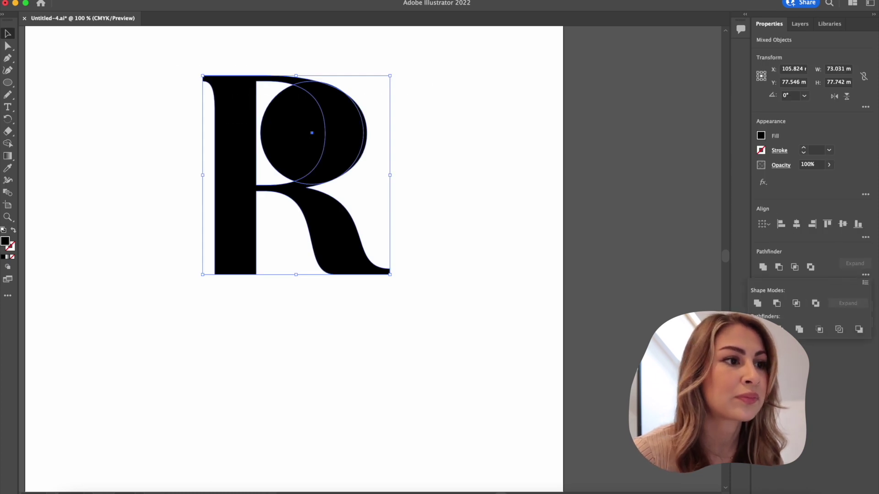
pyautogui.click(757, 304)
pyautogui.click(485, 132)
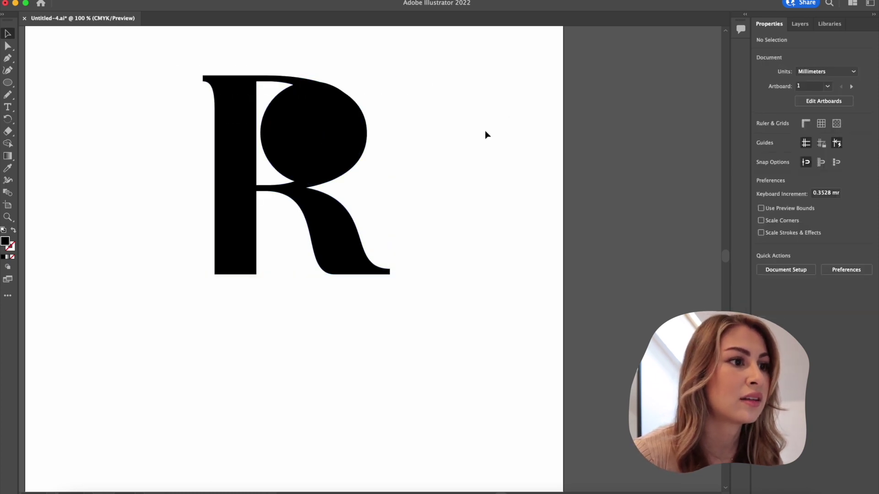
# Isolate the divided group and delete the thin sliver of the R's bowl outside the circle's right edge
pyautogui.doubleClick(371, 146)
pyautogui.click(369, 144)
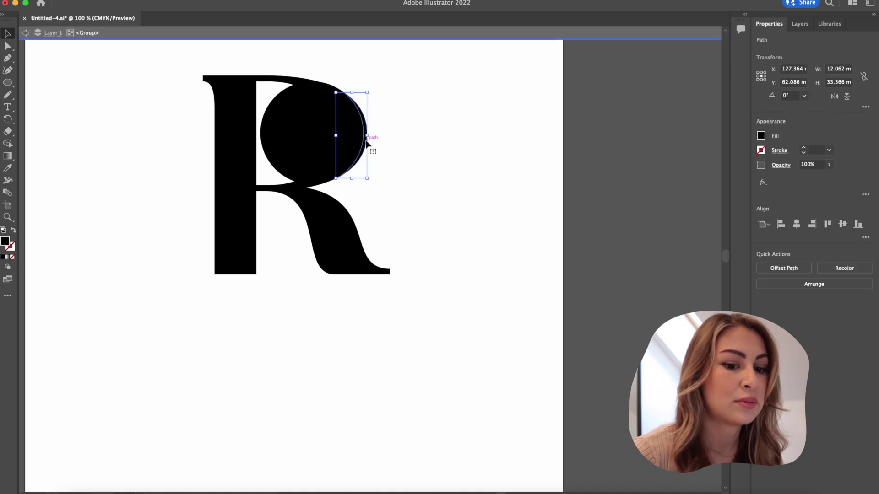
pyautogui.press('Delete')
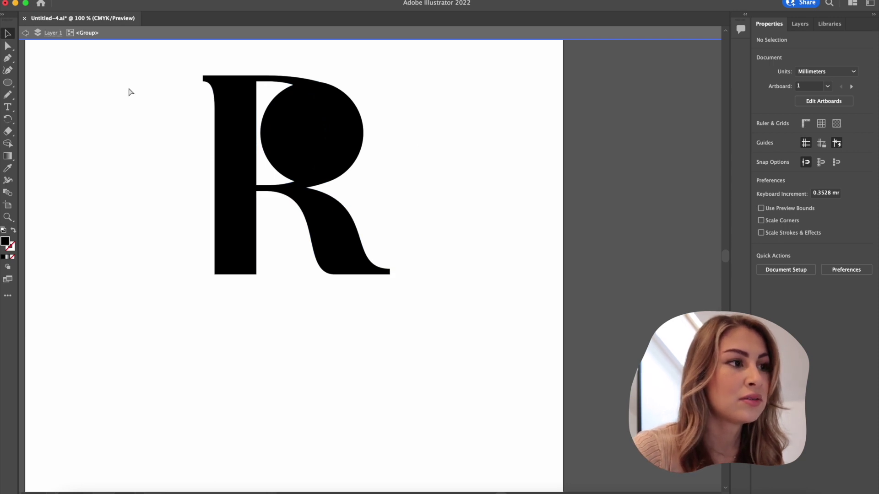
# Draw a black rectangle about 8 by 22 mm over the R's upper-left serif, flush with the stem's left edge
pyautogui.press('super+equal')
pyautogui.scroll(8, 132, 94)
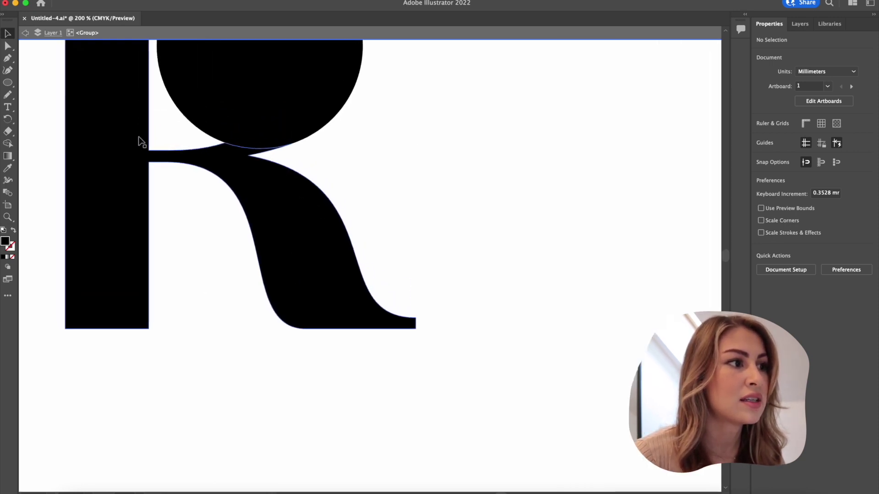
pyautogui.hscroll(-2, 139, 104)
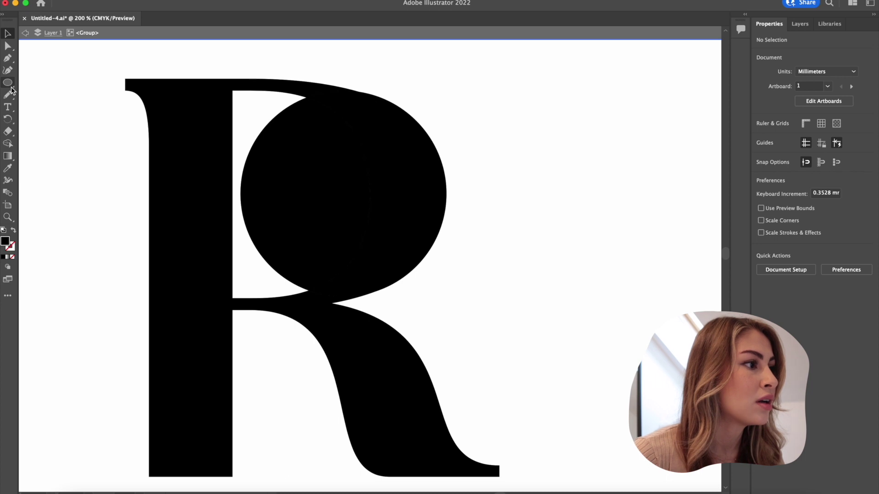
pyautogui.moveTo(11, 90); pyautogui.dragTo(57, 90)
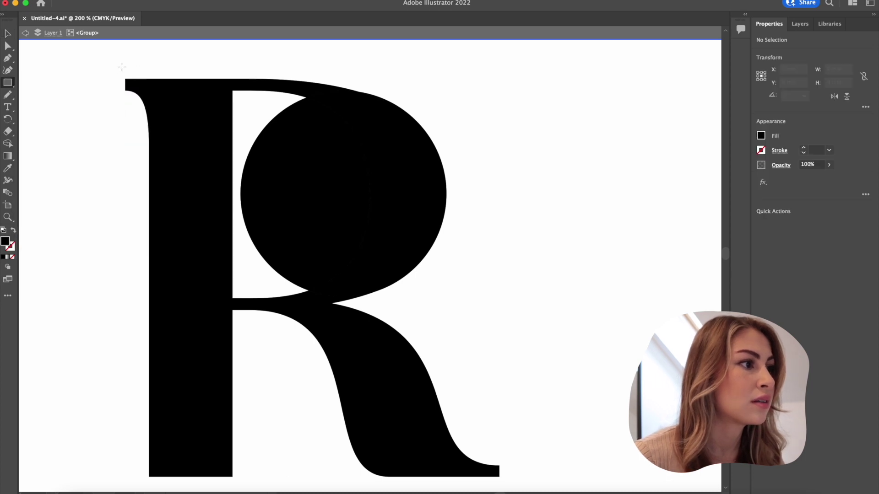
pyautogui.moveTo(108, 55); pyautogui.dragTo(149, 167)
pyautogui.click(7, 33)
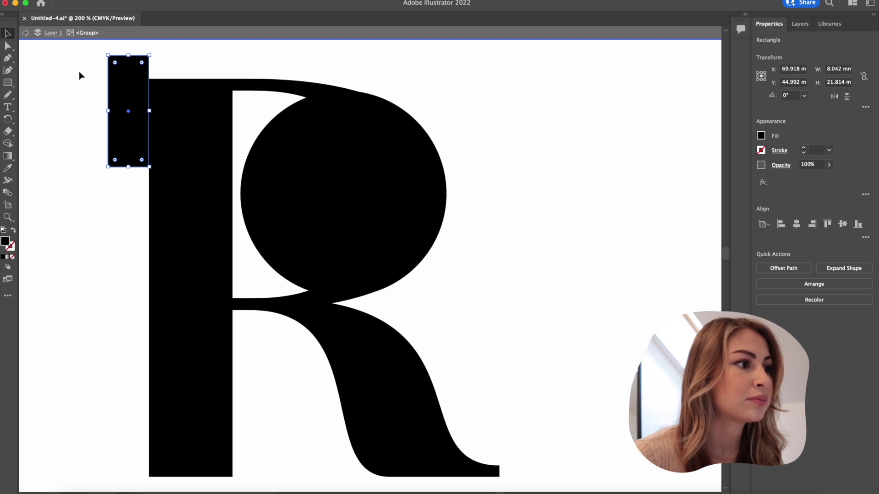
# Divide the R with the overlapping rectangle using Pathfinder and delete the rectangle and the serif piece protruding from the stem's upper-left edge
pyautogui.moveTo(73, 61); pyautogui.dragTo(188, 132)
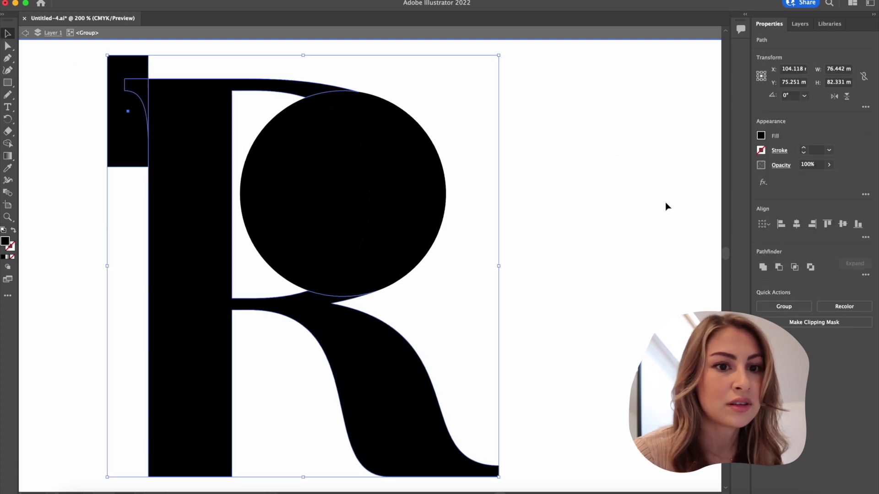
pyautogui.click(865, 275)
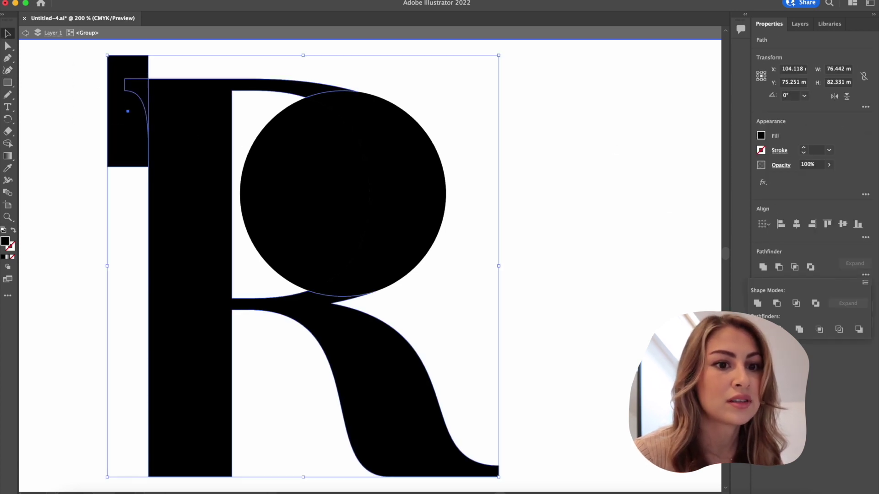
pyautogui.doubleClick(117, 104)
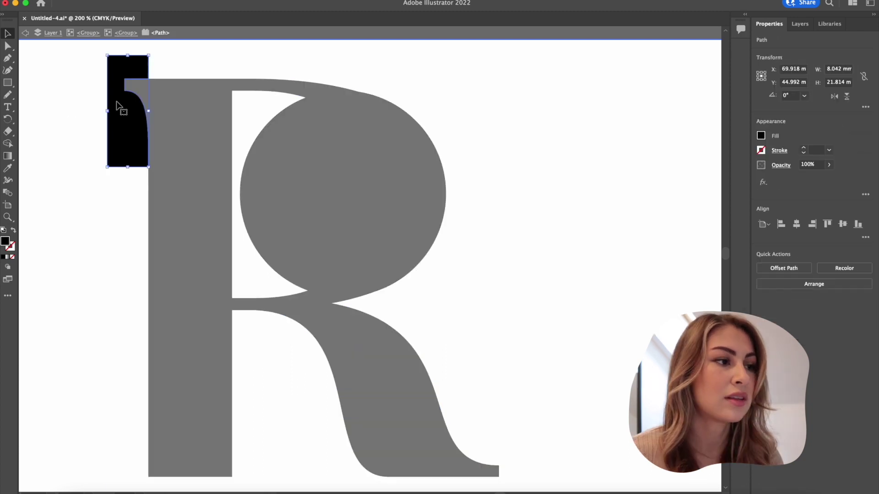
pyautogui.press('Delete')
pyautogui.doubleClick(140, 89)
pyautogui.doubleClick(140, 88)
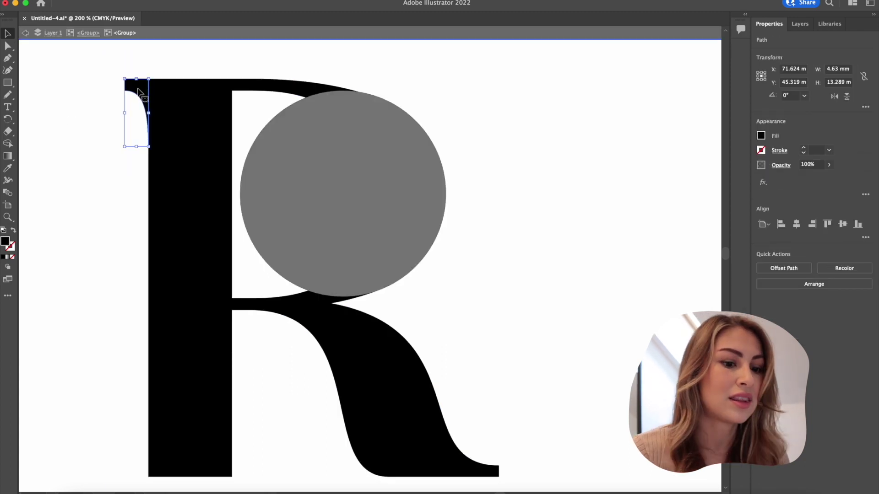
pyautogui.press('Delete')
pyautogui.doubleClick(119, 101)
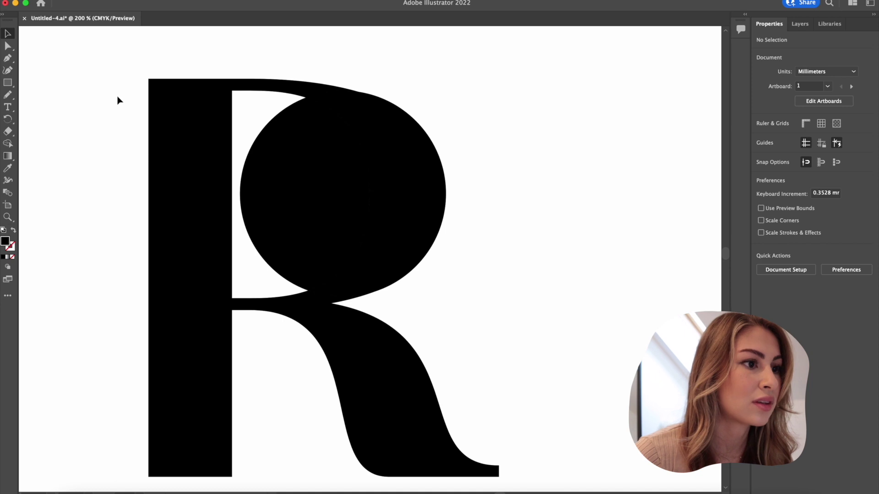
# Draw a black rectangle about 30 by 5 mm from the stem across the junction between the R's bowl and leg
pyautogui.scroll(-3, 118, 99)
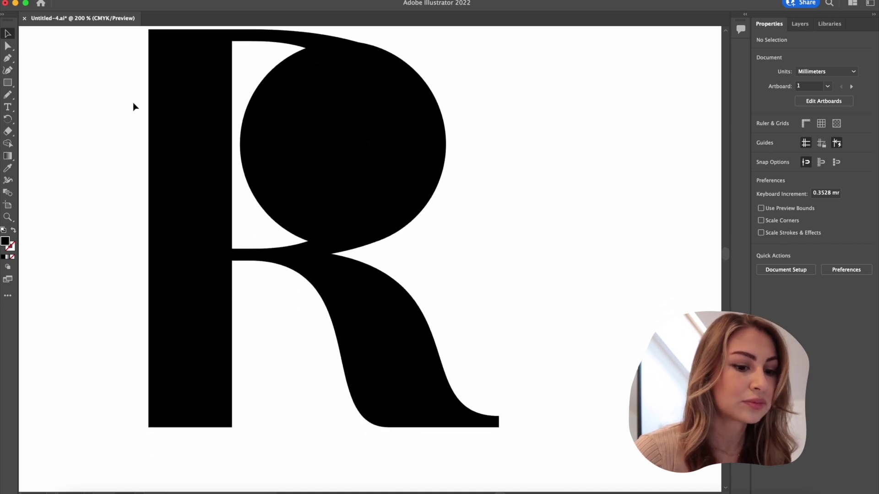
pyautogui.press('super+minus')
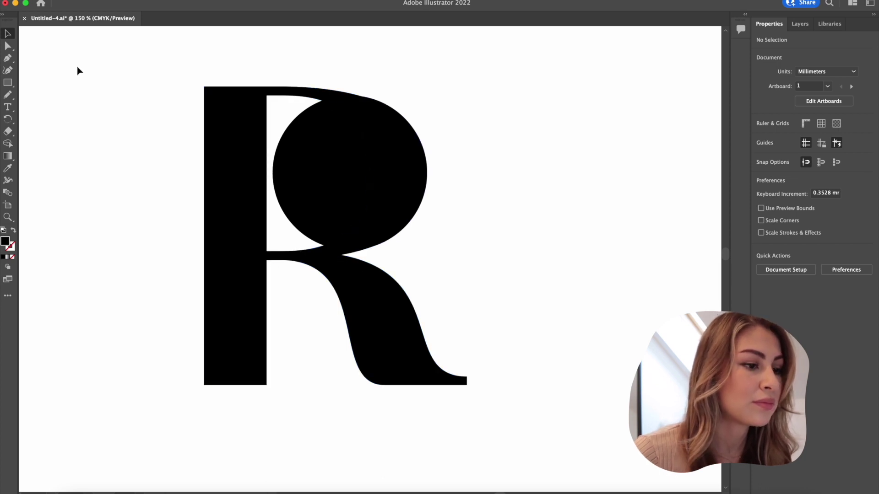
pyautogui.click(8, 83)
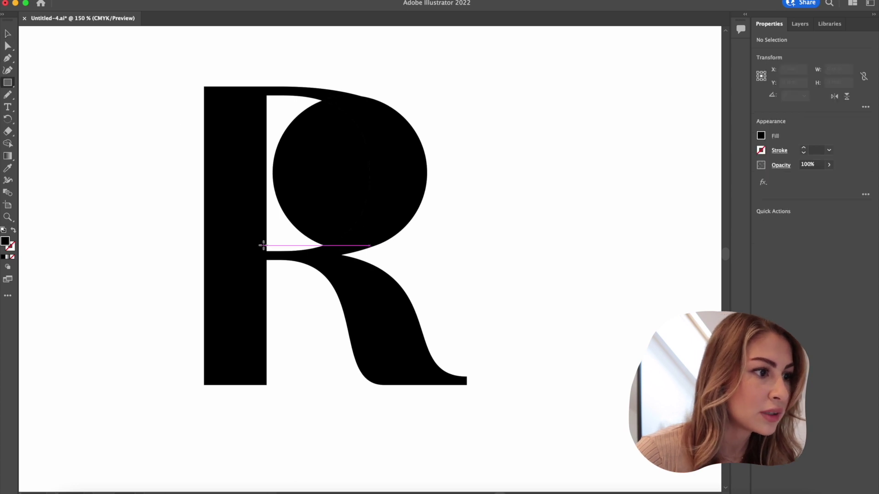
pyautogui.moveTo(266, 243); pyautogui.dragTo(382, 264)
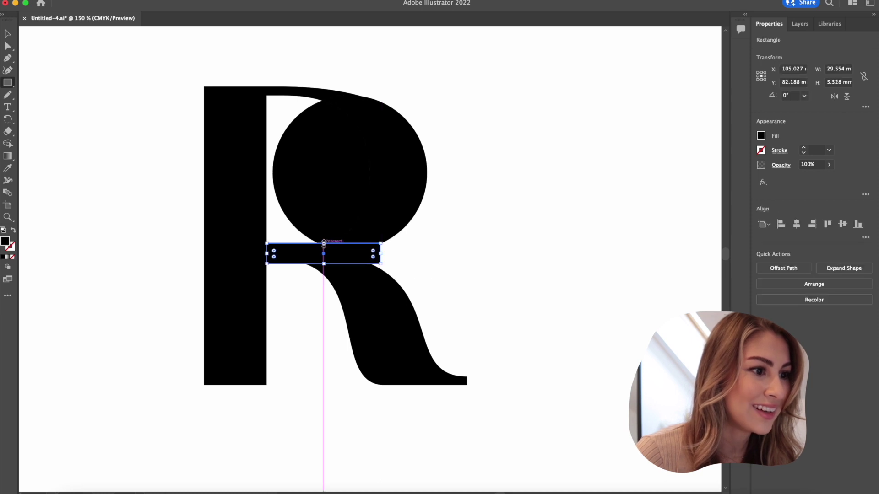
pyautogui.moveTo(323, 244); pyautogui.dragTo(323, 245)
# Select the whole R with the junction rectangle and divide them into separate pieces with Pathfinder
pyautogui.press('v')
pyautogui.moveTo(540, 320); pyautogui.dragTo(243, 209)
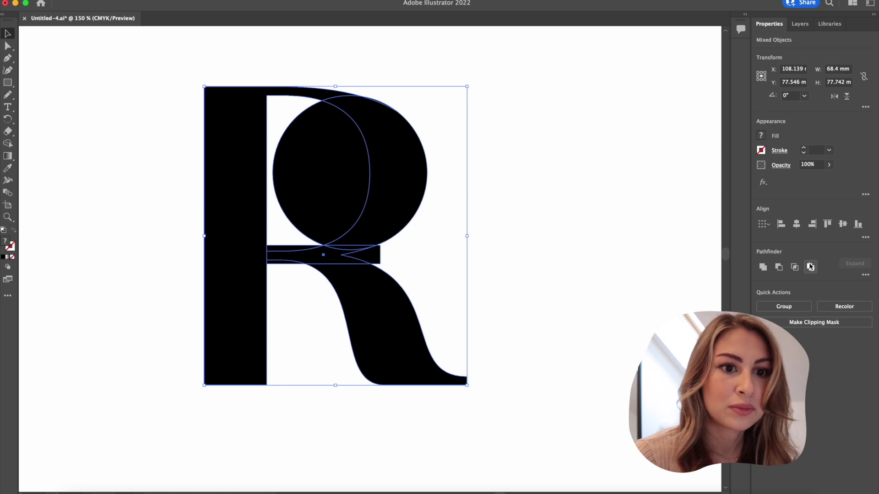
pyautogui.click(865, 275)
pyautogui.click(757, 329)
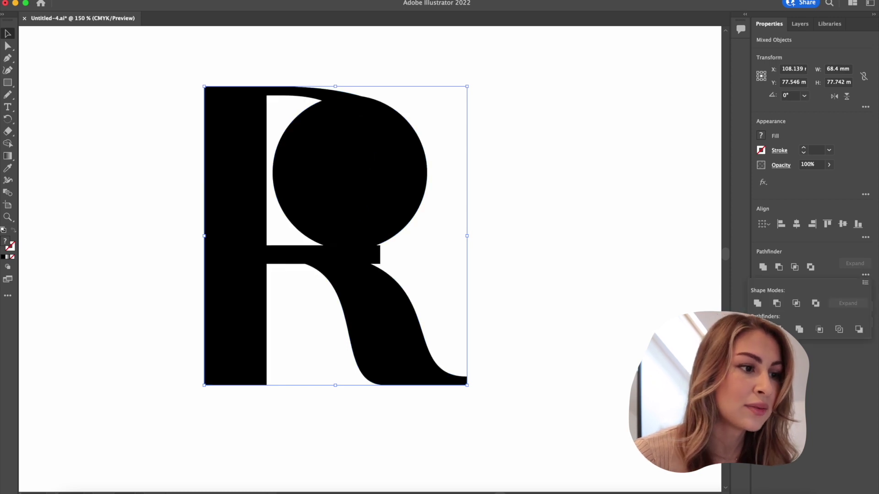
# Isolate the divided group and delete every piece of the horizontal band connecting the stem, bowl and leg, leaving a clean gap
pyautogui.click(516, 284)
pyautogui.doubleClick(372, 257)
pyautogui.click(372, 260)
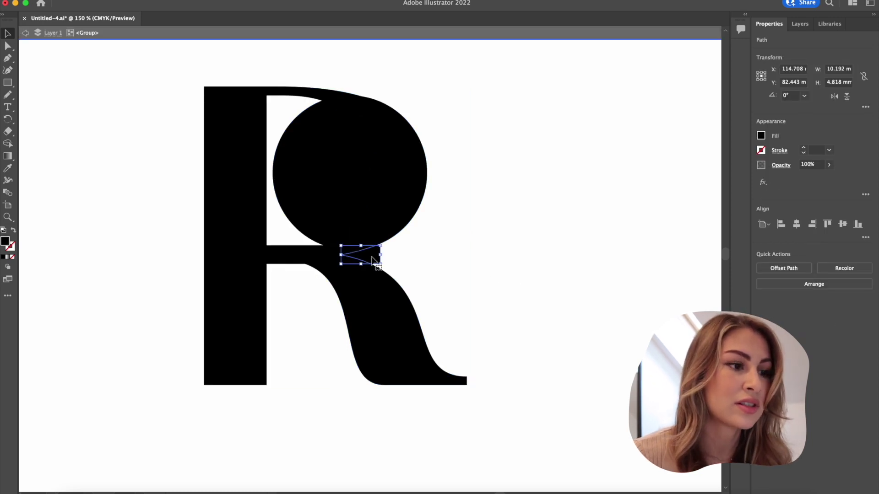
pyautogui.press('Delete')
pyautogui.click(316, 254)
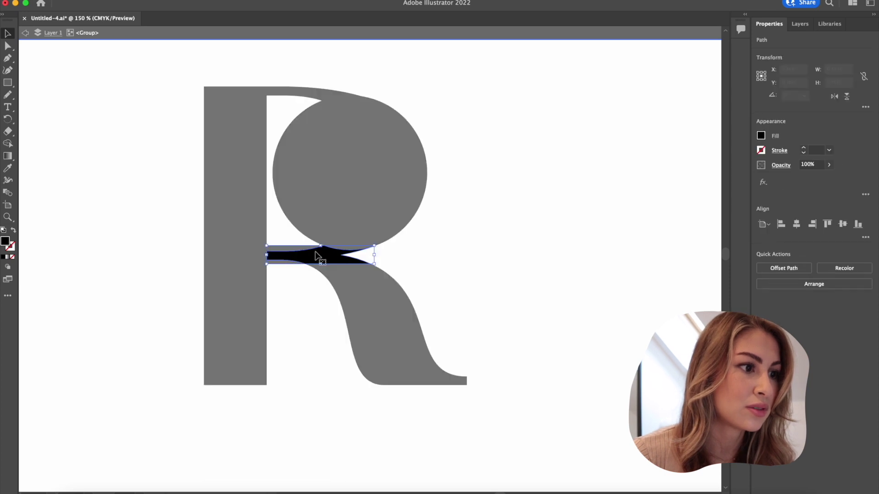
pyautogui.press('Delete')
pyautogui.press('Escape')
pyautogui.doubleClick(296, 252)
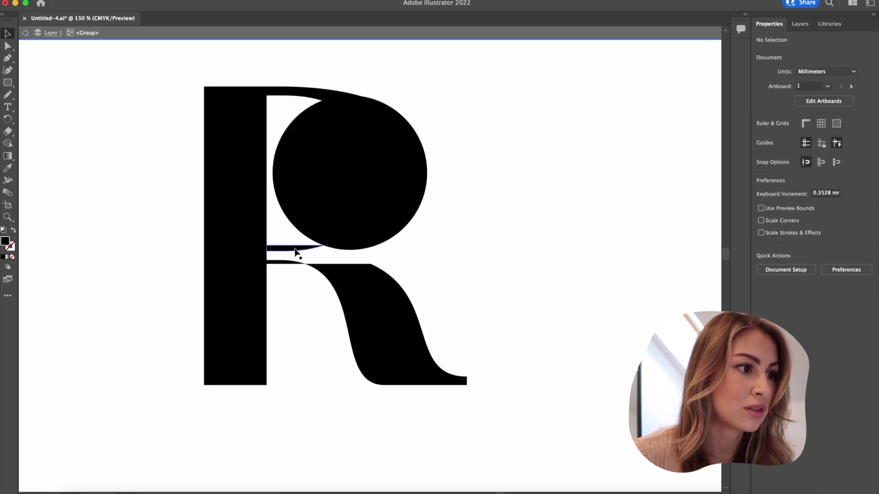
pyautogui.click(295, 251)
pyautogui.press('Delete')
pyautogui.click(288, 263)
pyautogui.press('Delete')
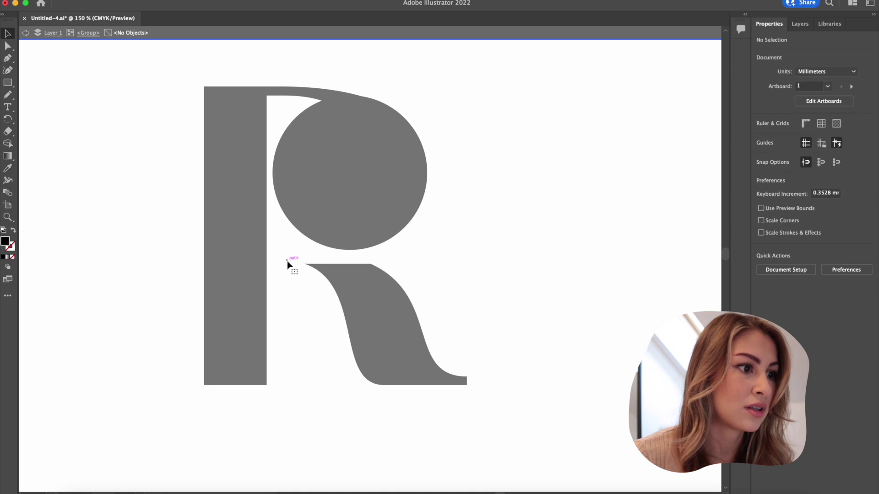
pyautogui.press('Escape')
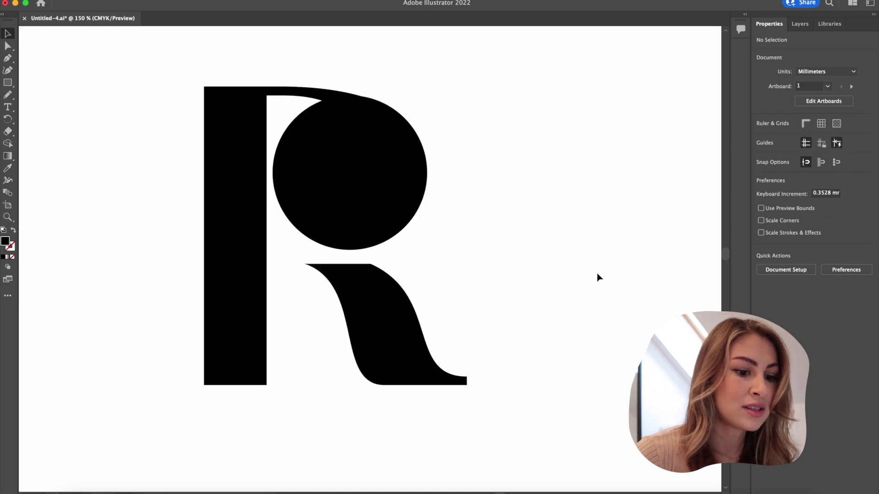
# Move the upper anchor point at the tip of the R's leg down to the baseline so the tail tapers to a point
pyautogui.press('super+minus')
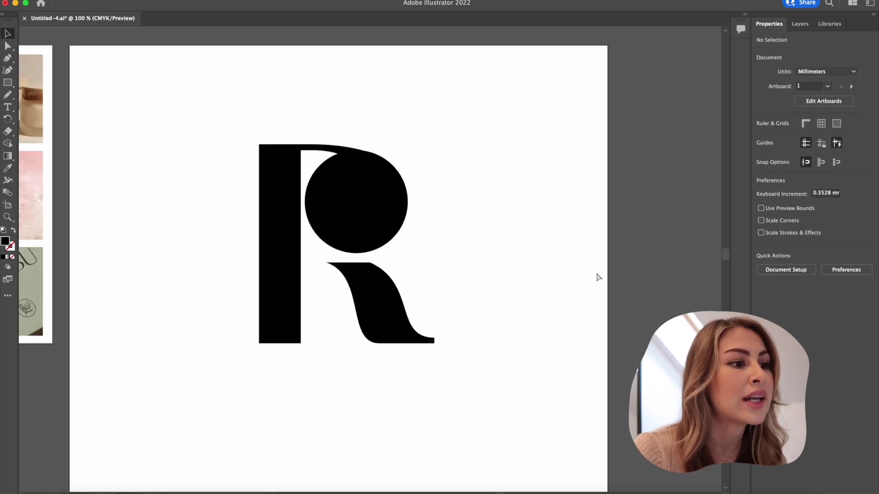
pyautogui.press('super+equal')
pyautogui.press('super+equal')
pyautogui.press('super+equal')
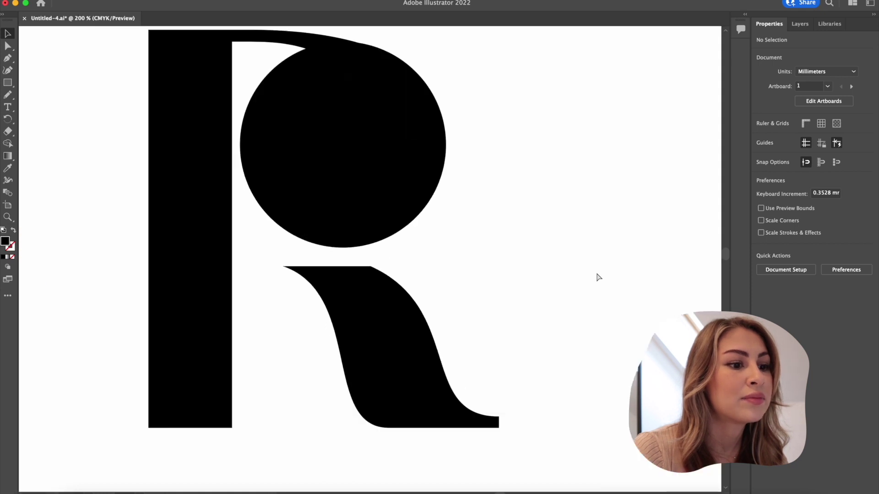
pyautogui.scroll(-5, 598, 277)
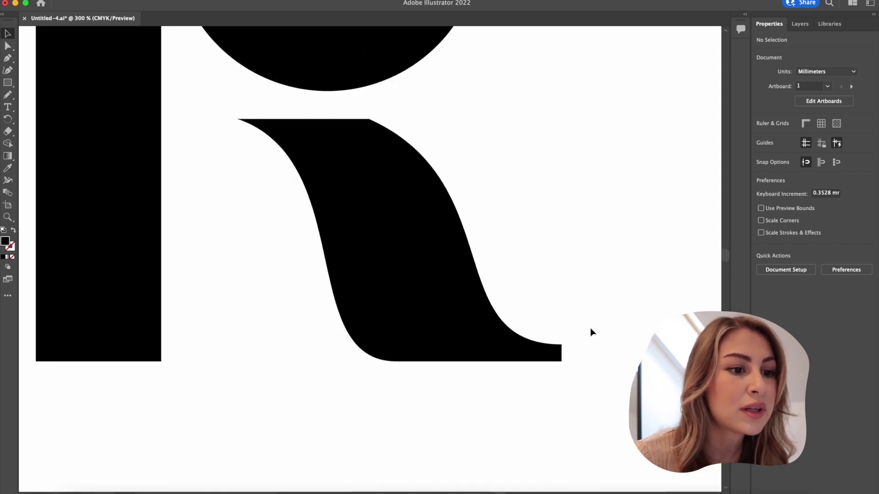
pyautogui.click(562, 349)
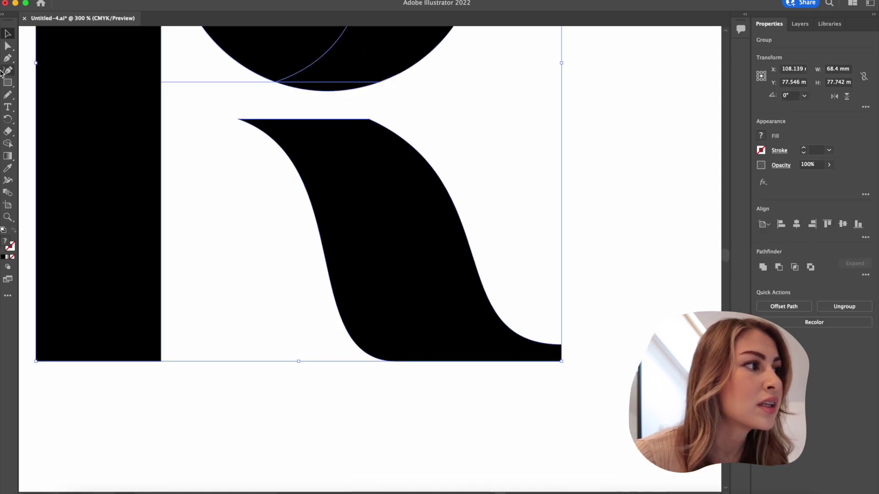
pyautogui.click(5, 46)
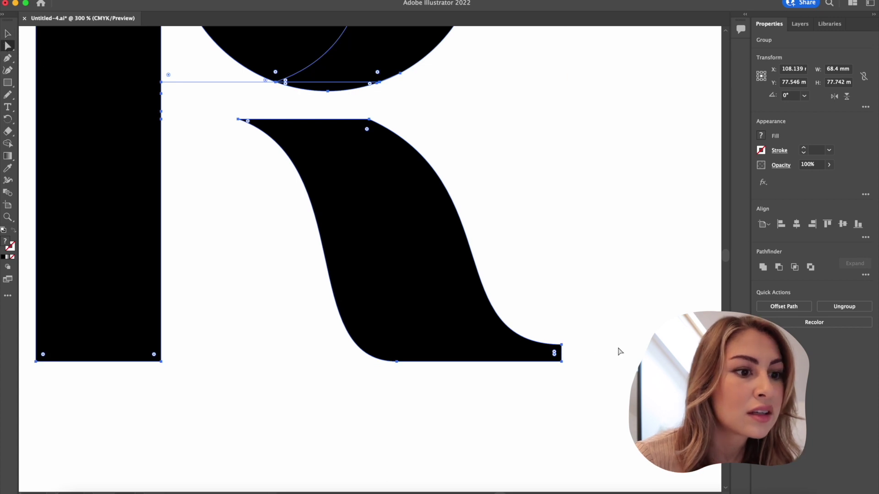
pyautogui.click(562, 347)
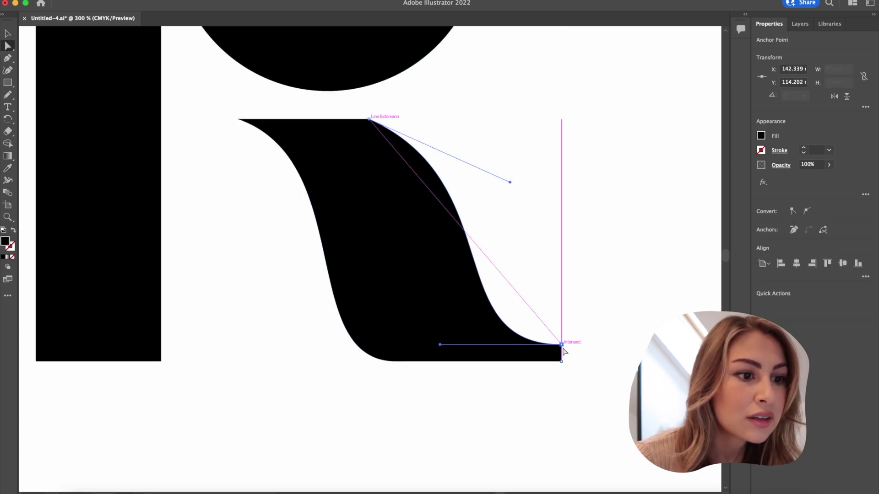
pyautogui.moveTo(562, 344); pyautogui.dragTo(564, 364)
pyautogui.click(592, 324)
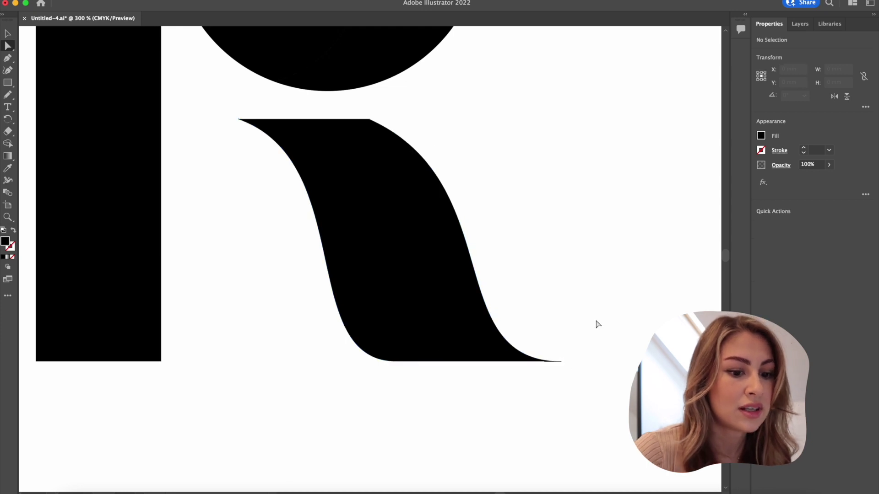
# Raise the two anchor points on the underside of the R's top arm beside the stem to make the arm thinner
pyautogui.press('super+1')
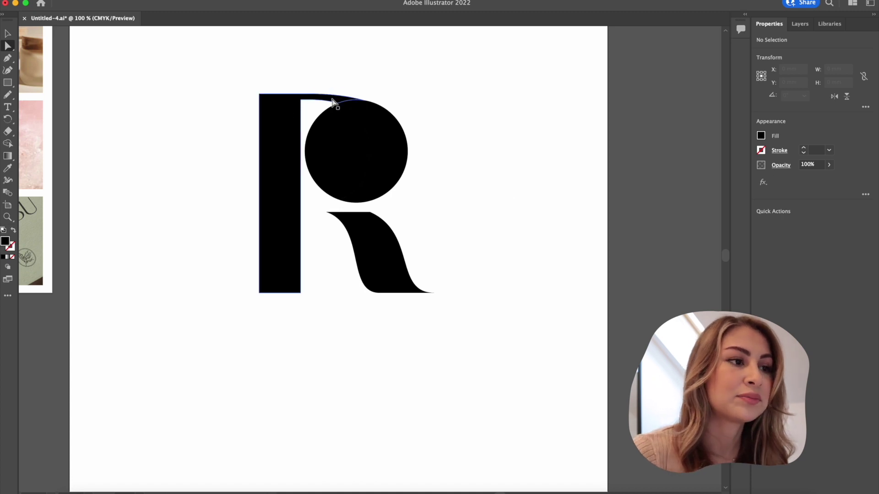
pyautogui.press('super+equal')
pyautogui.press('super+equal')
pyautogui.press('super+equal')
pyautogui.scroll(5, 333, 102)
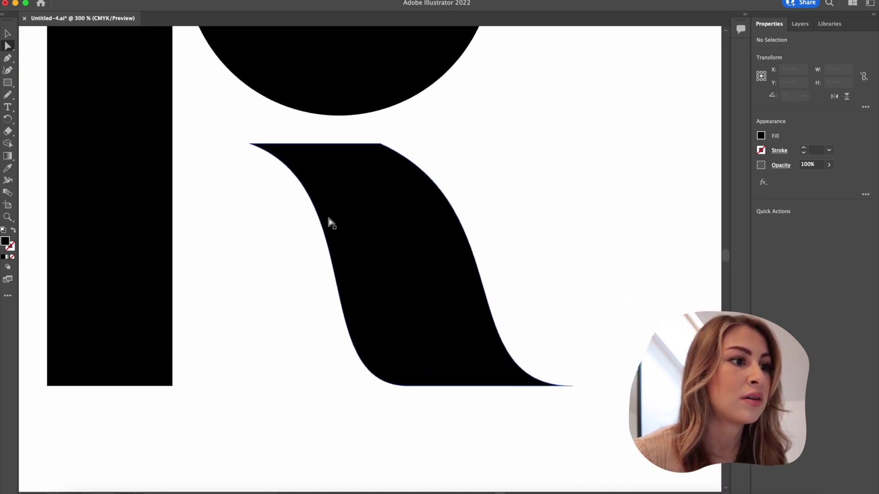
pyautogui.scroll(5, 332, 215)
pyautogui.hscroll(-3, 331, 215)
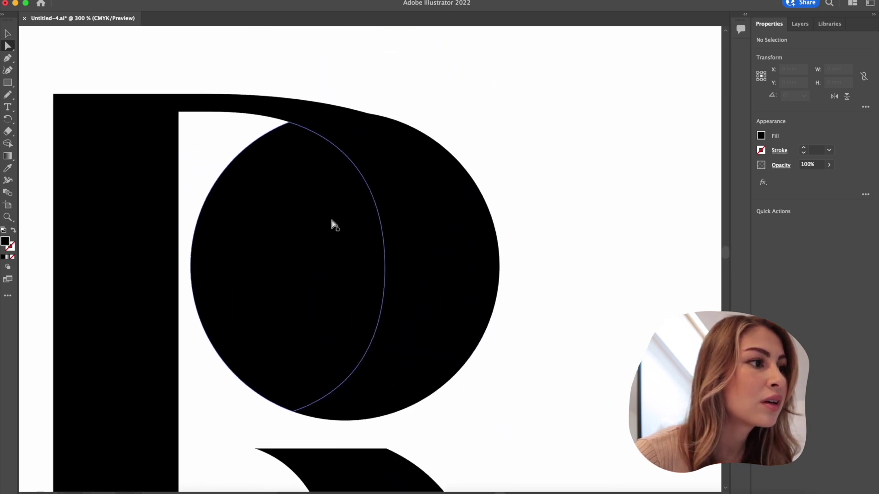
pyautogui.click(207, 108)
pyautogui.moveTo(181, 112); pyautogui.dragTo(207, 99)
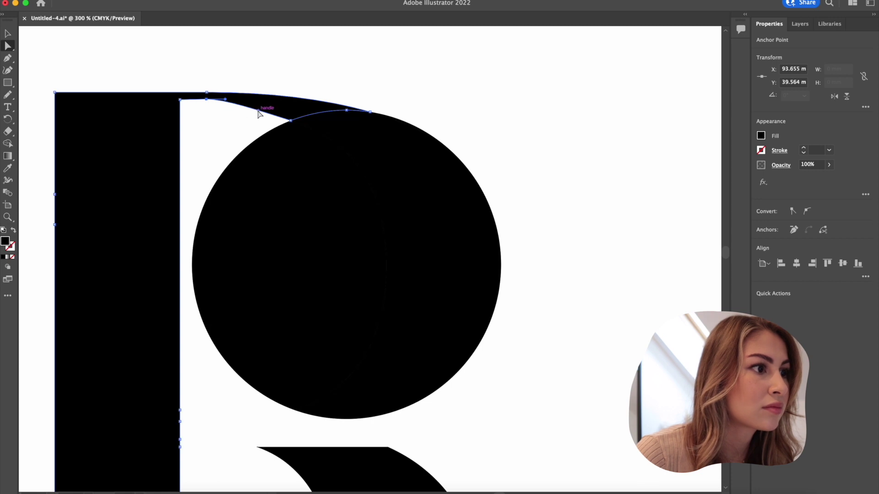
# Reshape the underside curve of the top arm with its handle and extend its end anchor point farther right along the circle
pyautogui.moveTo(258, 111); pyautogui.dragTo(270, 95)
pyautogui.moveTo(295, 122); pyautogui.dragTo(352, 124)
pyautogui.click(449, 131)
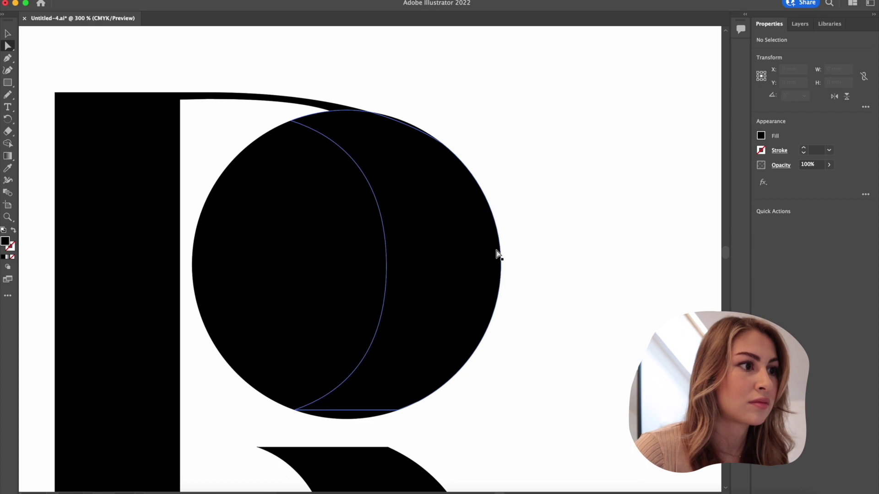
# Select the circle's pieces, scale them down proportionally and reposition the smaller circle against the end of the R's top arm
pyautogui.press('super+1')
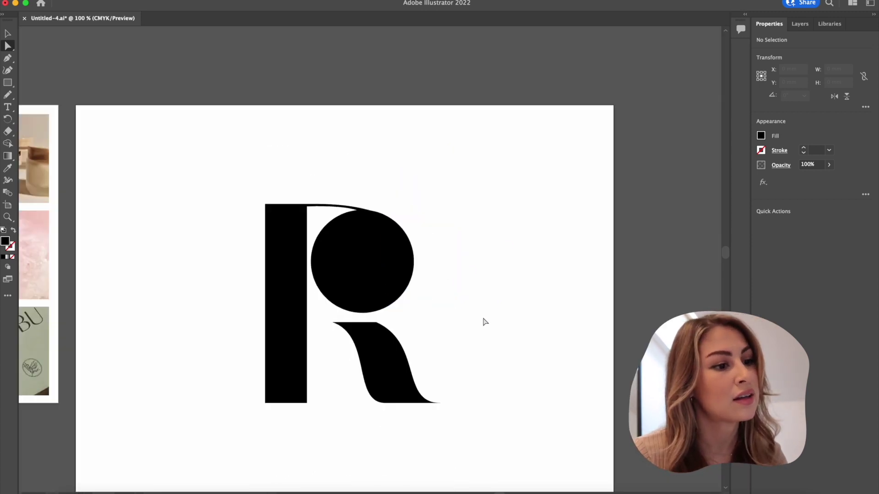
pyautogui.moveTo(443, 303); pyautogui.dragTo(315, 227)
pyautogui.click(7, 33)
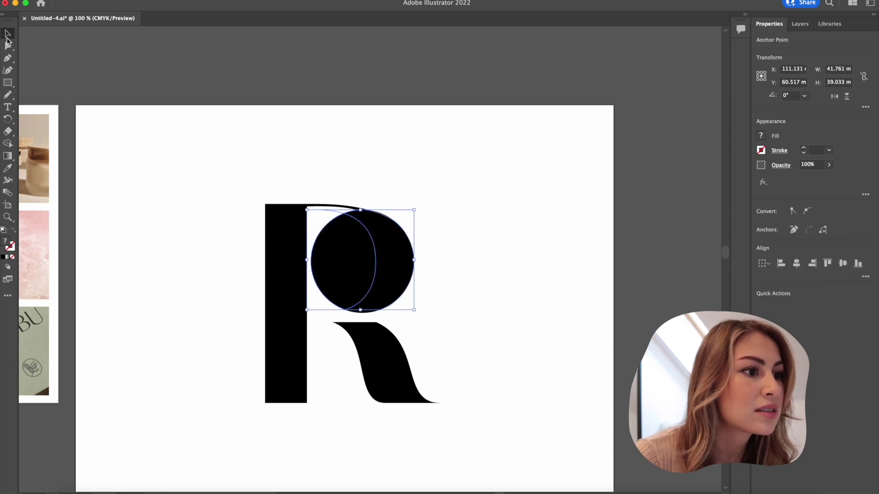
pyautogui.click(439, 314)
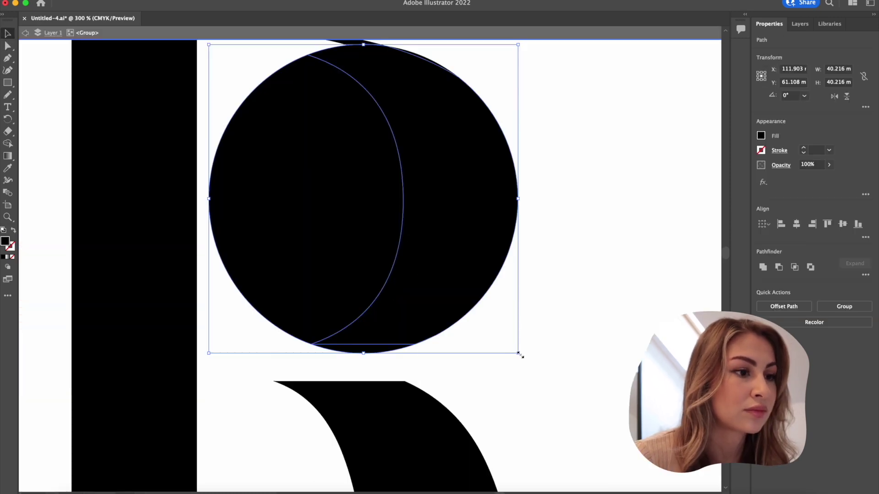
pyautogui.moveTo(519, 355); pyautogui.dragTo(484, 331)
pyautogui.scroll(2, 481, 359)
pyautogui.moveTo(418, 157); pyautogui.dragTo(436, 157)
pyautogui.click(453, 111)
pyautogui.click(493, 103)
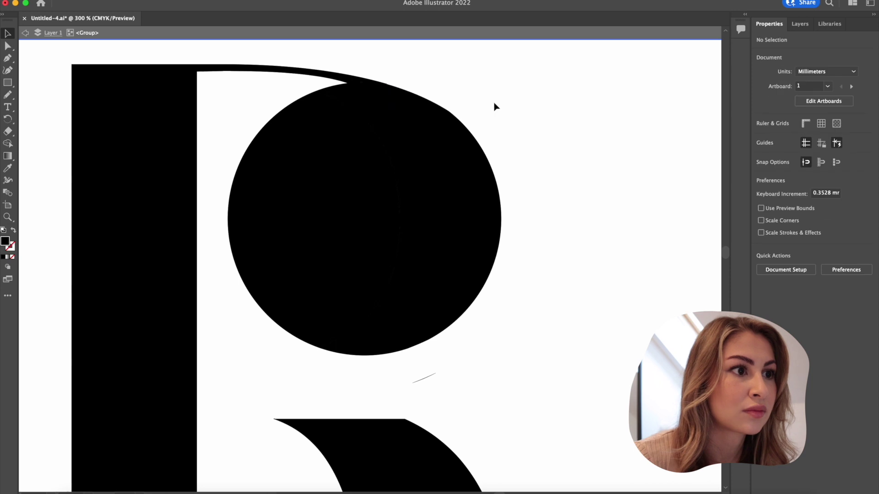
# Unite all the R's pieces with Pathfinder and place the logo at about half size in the artboard's upper-left area
pyautogui.press('super+1')
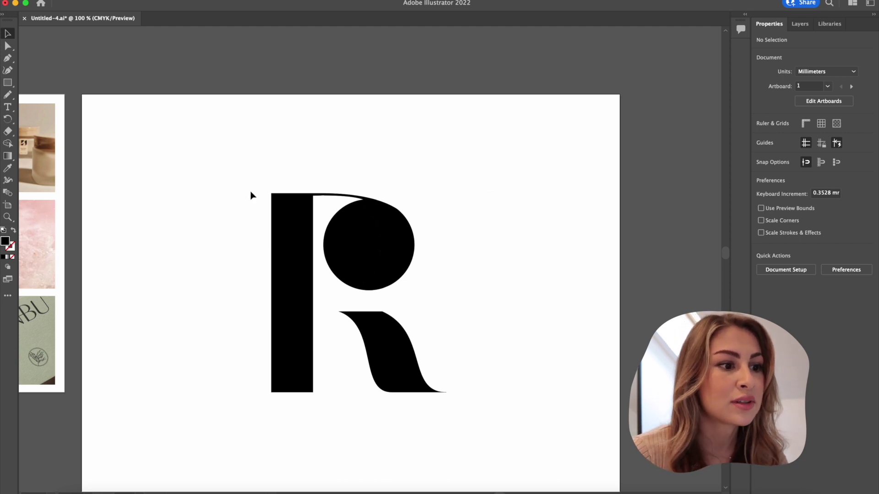
pyautogui.moveTo(250, 196); pyautogui.dragTo(455, 412)
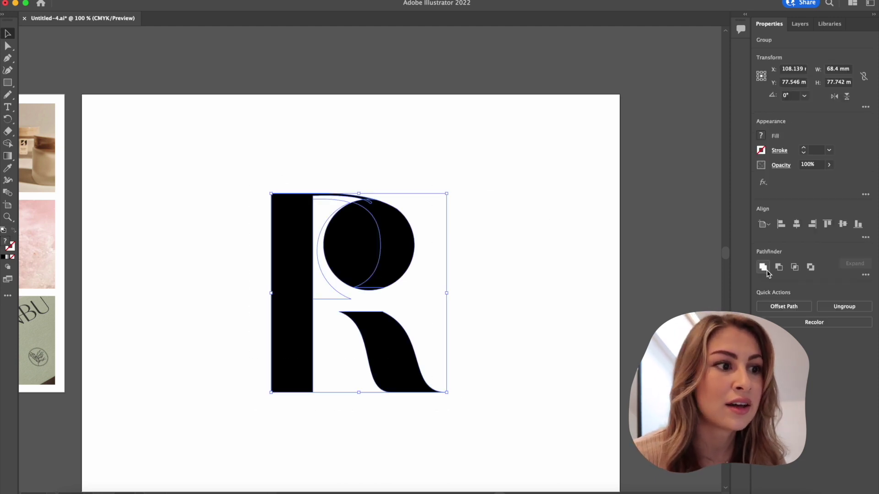
pyautogui.moveTo(510, 440); pyautogui.dragTo(203, 148)
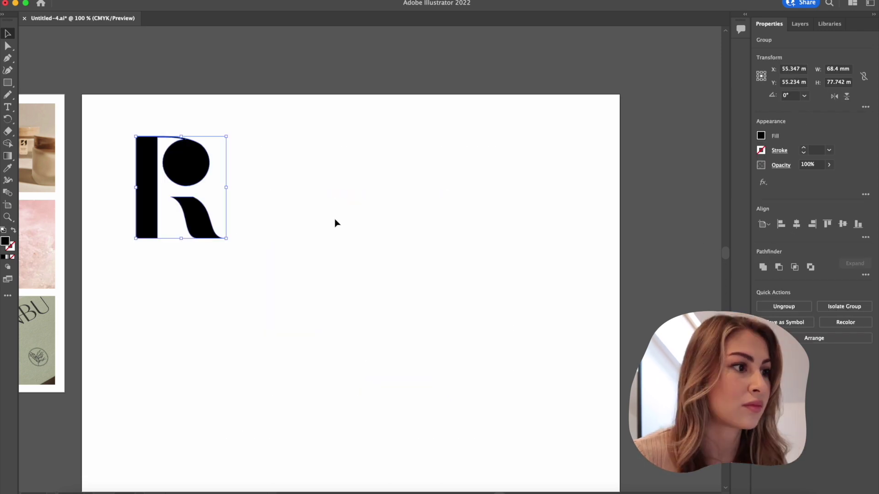
# Add the text "RITUALS +" with "RADIANCE" on a second line below the R logo
pyautogui.click(336, 223)
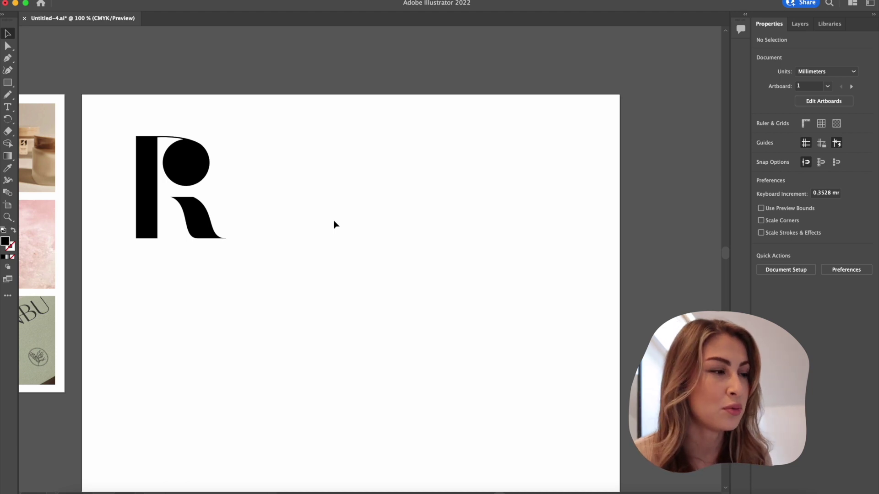
pyautogui.click(8, 107)
pyautogui.click(156, 272)
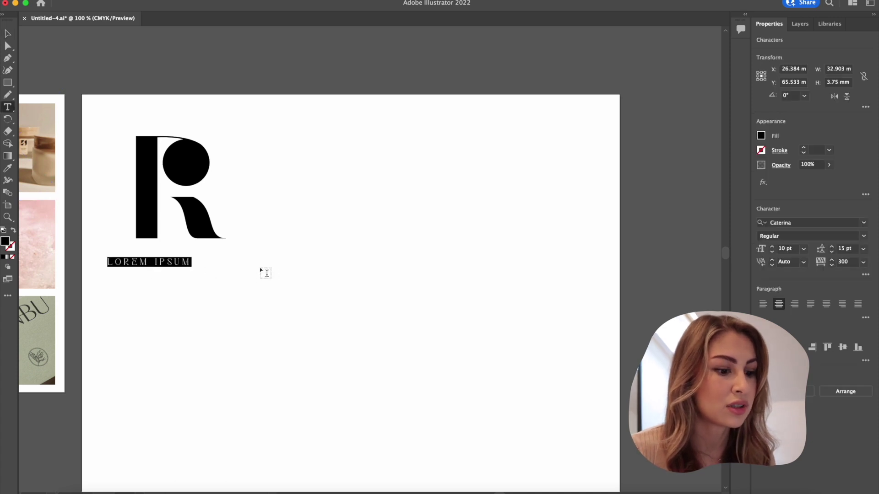
pyautogui.write('R')
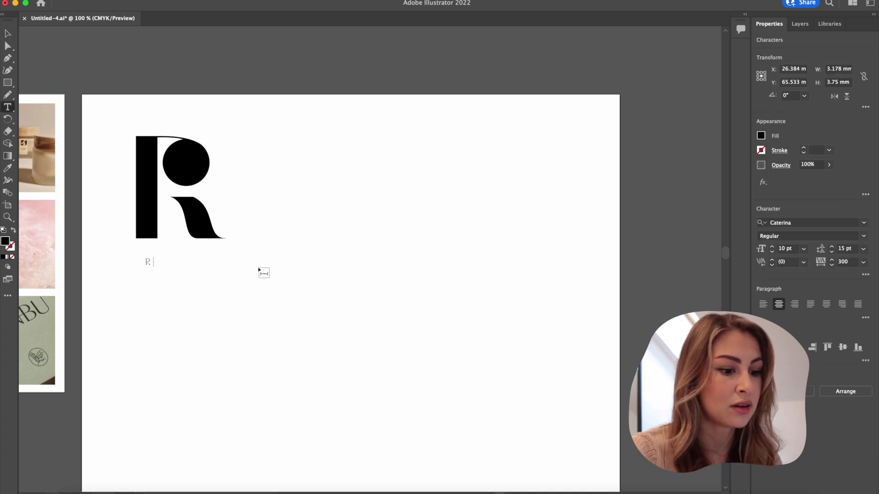
pyautogui.write('ITUALS +')
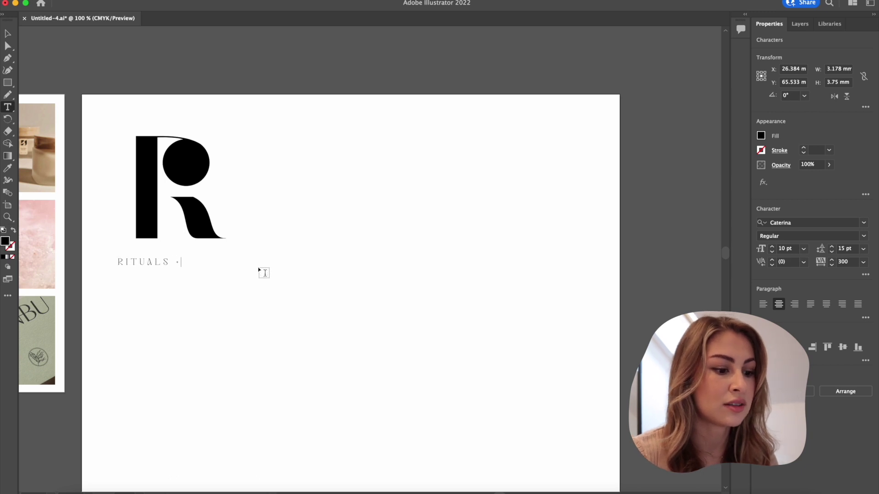
pyautogui.press('Return')
pyautogui.write('RADIANCE')
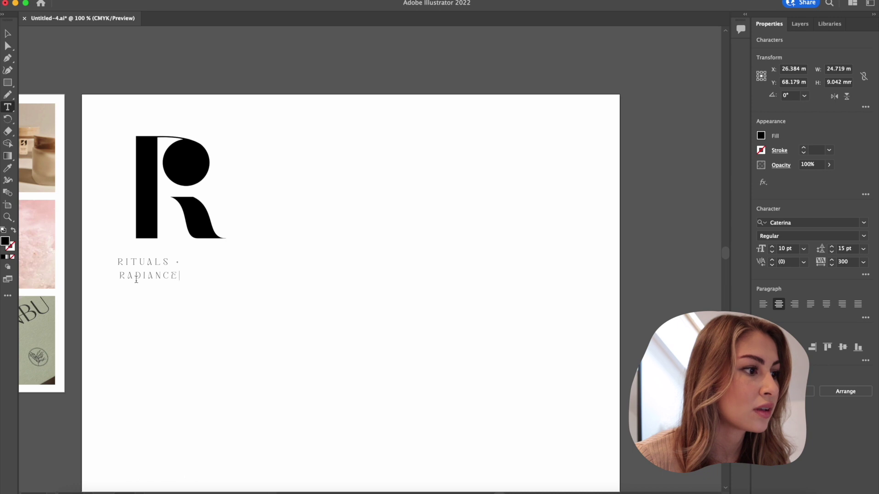
# Join the two text lines into a single line and shift the text farther right below the logo
pyautogui.click(121, 275)
pyautogui.press('BackSpace')
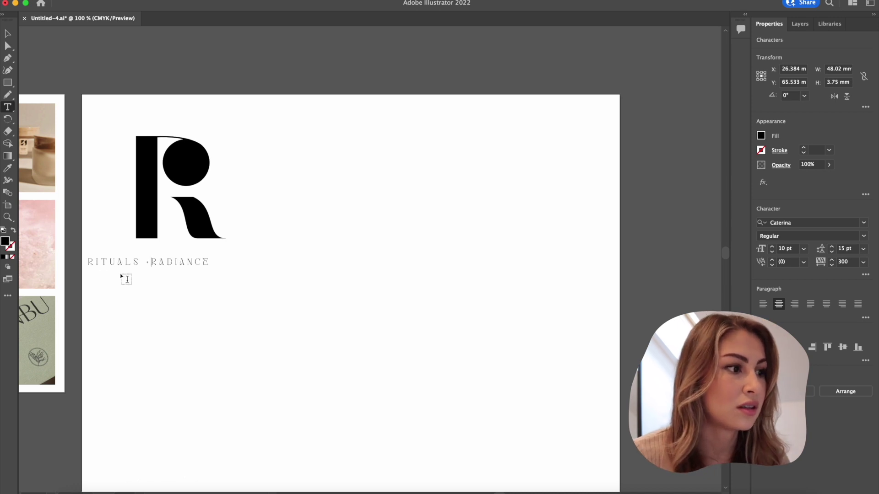
pyautogui.click(7, 35)
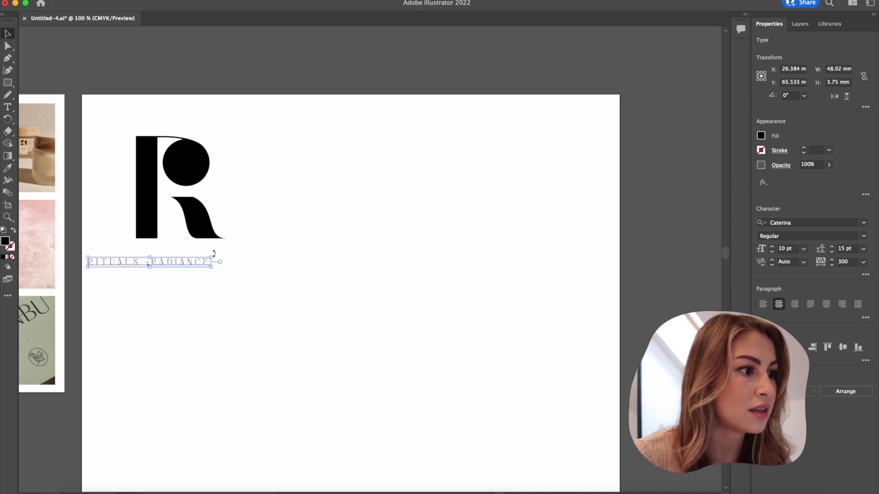
pyautogui.moveTo(194, 261); pyautogui.dragTo(255, 260)
# Change the font of the RITUALS + RADIANCE text to Raleway Medium
pyautogui.click(8, 107)
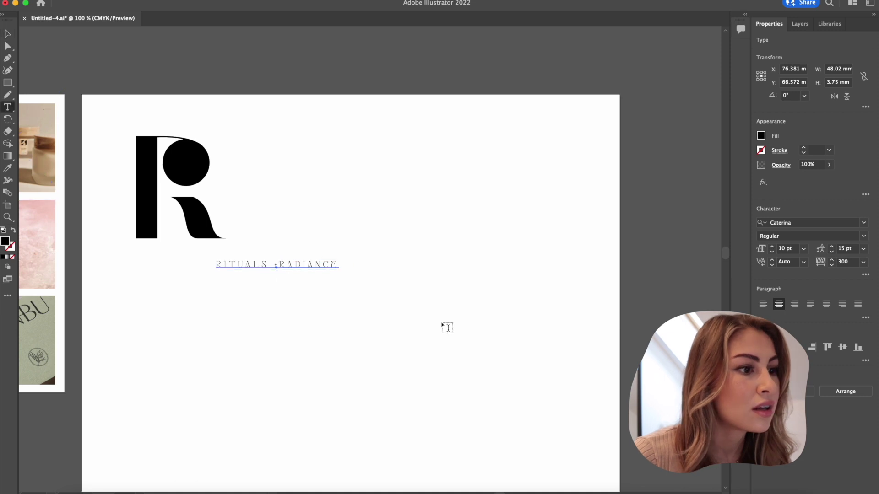
pyautogui.moveTo(337, 264); pyautogui.dragTo(210, 260)
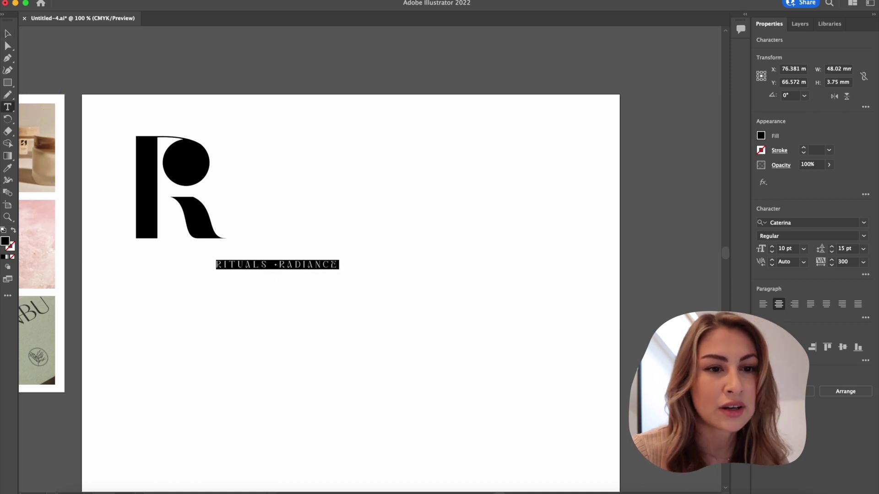
pyautogui.click(817, 223)
pyautogui.write('raleway')
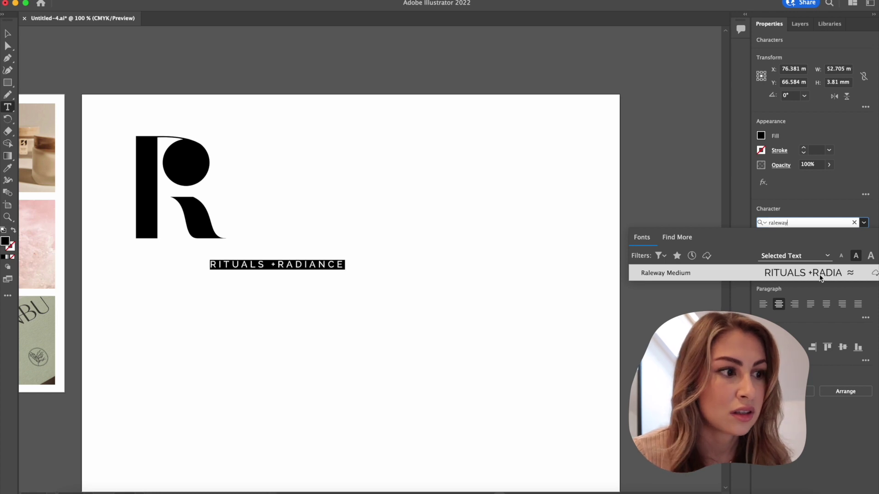
pyautogui.click(821, 276)
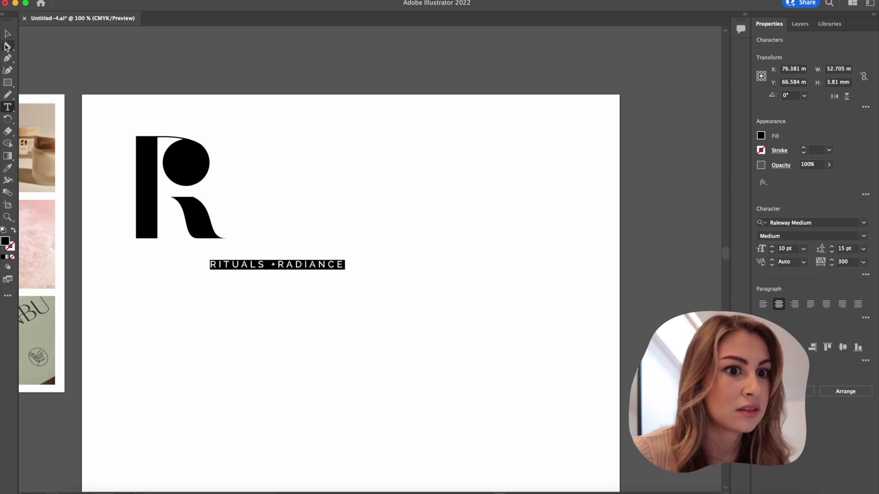
pyautogui.click(7, 37)
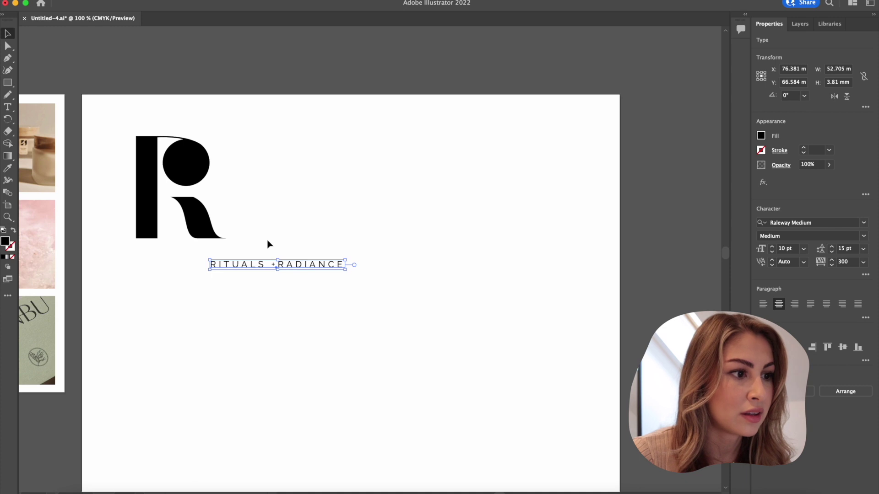
# Set the tracking of the whole RITUALS + RADIANCE text to 350
pyautogui.doubleClick(326, 265)
pyautogui.moveTo(342, 264); pyautogui.dragTo(203, 249)
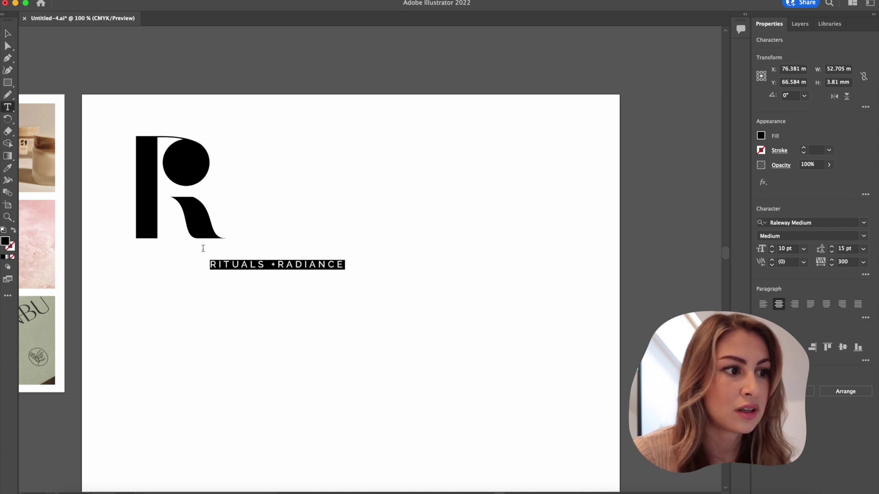
pyautogui.click(849, 262)
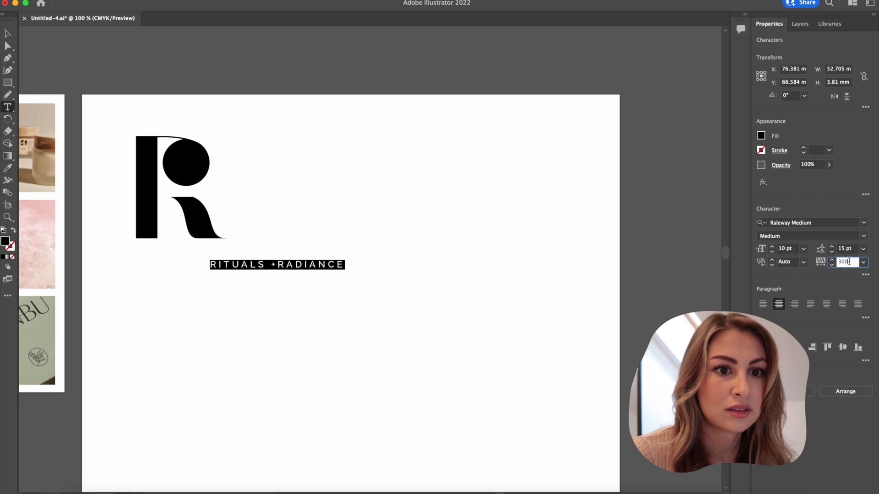
pyautogui.write('350')
pyautogui.press('Return')
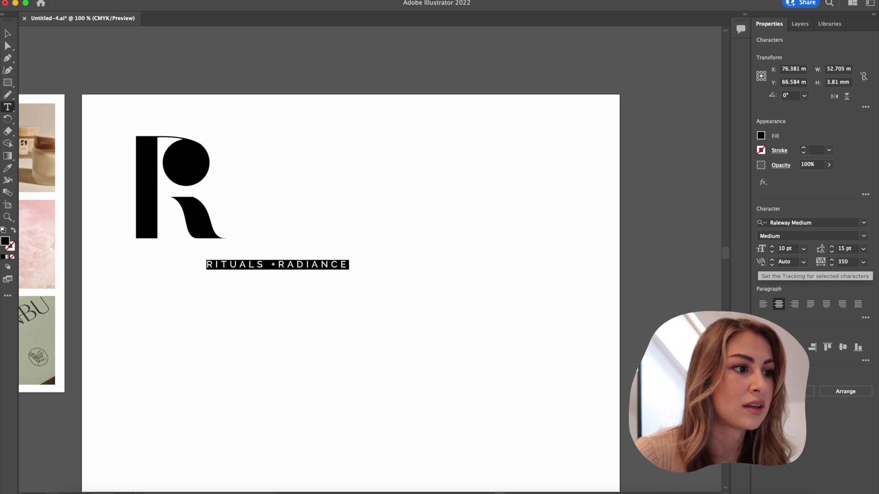
pyautogui.hscroll(1, 285, 48)
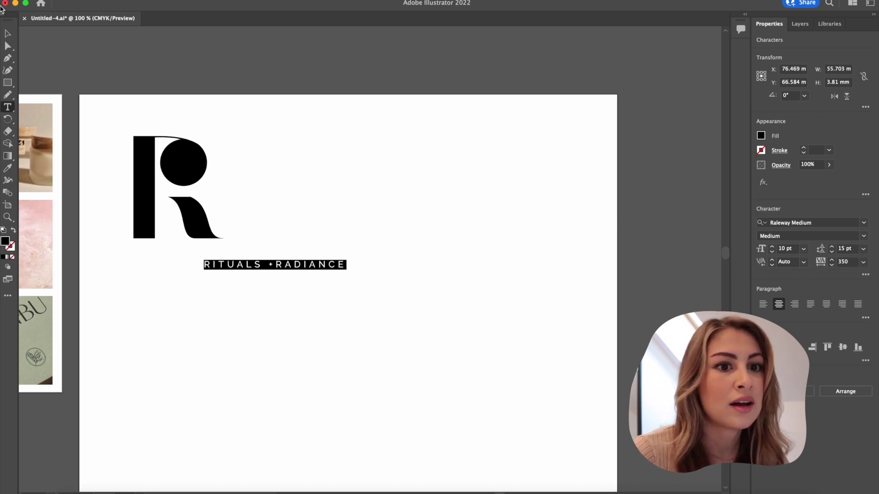
# Set the text's font size and leading to 8 pt and break it into two lines before RADIANCE
pyautogui.click(773, 253)
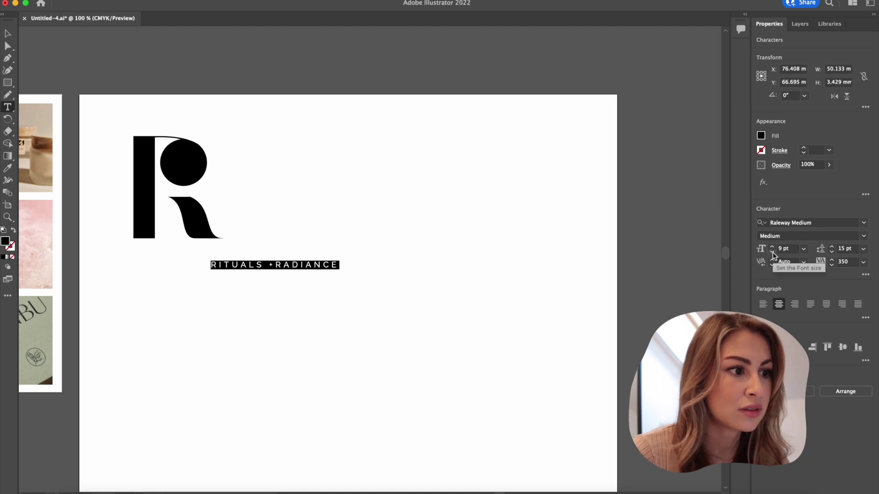
pyautogui.click(772, 252)
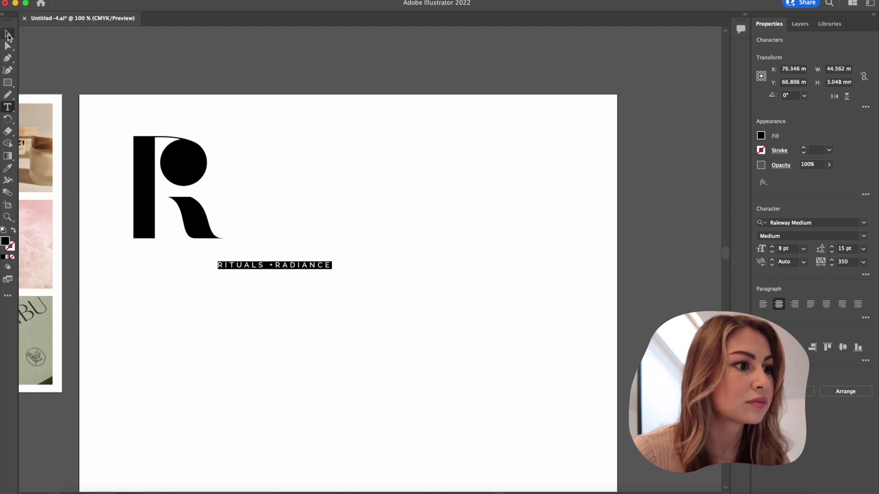
pyautogui.click(6, 34)
pyautogui.click(317, 202)
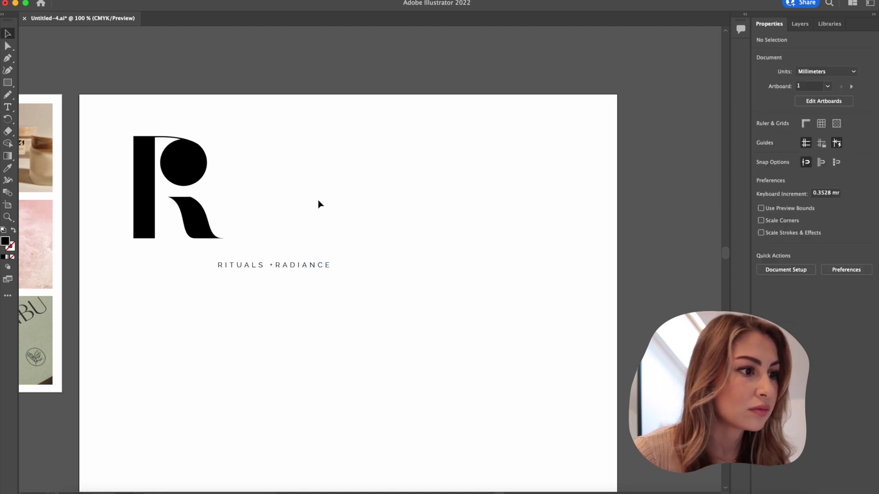
pyautogui.click(277, 265)
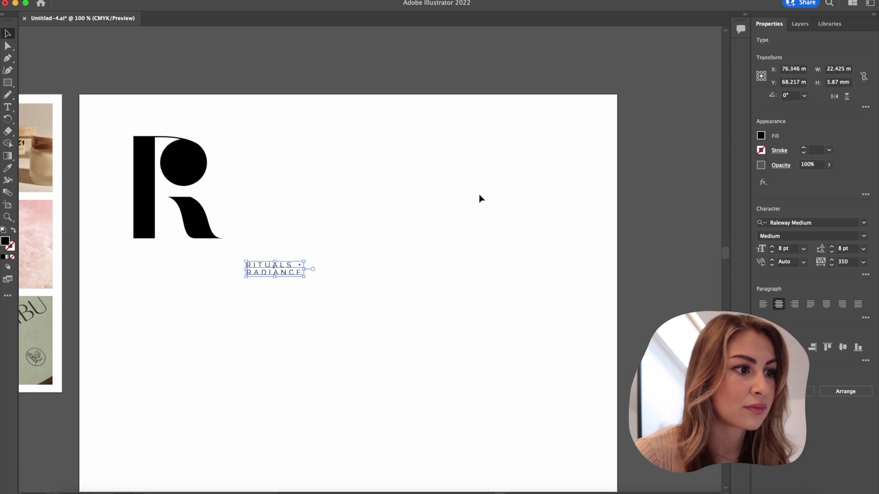
pyautogui.click(481, 199)
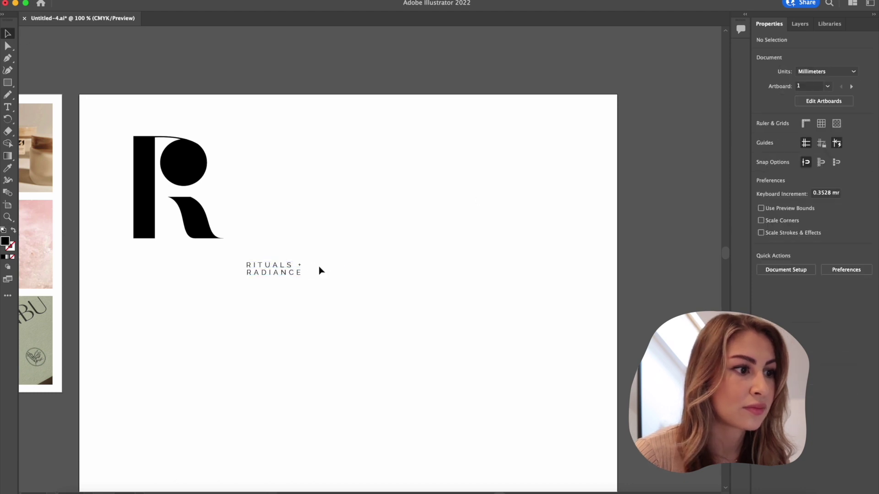
# Move the two-line text beside the upper part of the R and enlarge it to about 11.5 pt
pyautogui.moveTo(295, 269); pyautogui.dragTo(331, 177)
pyautogui.click(404, 174)
pyautogui.moveTo(282, 158); pyautogui.dragTo(301, 161)
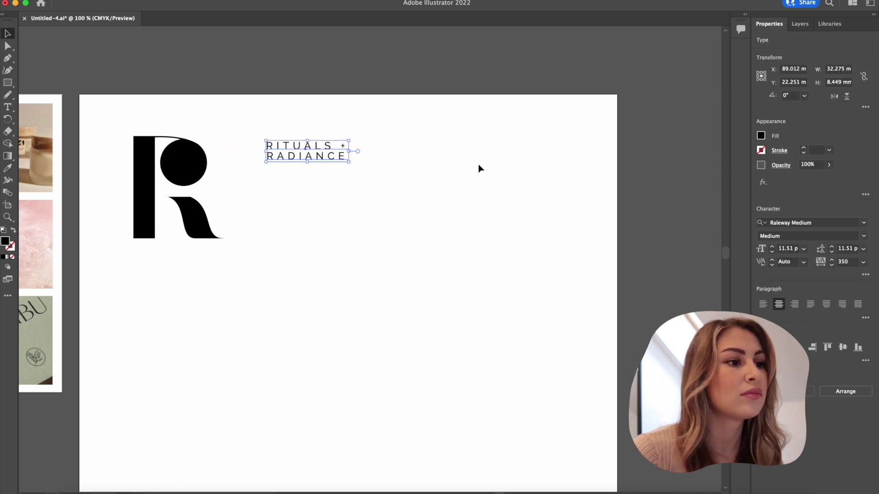
pyautogui.click(479, 167)
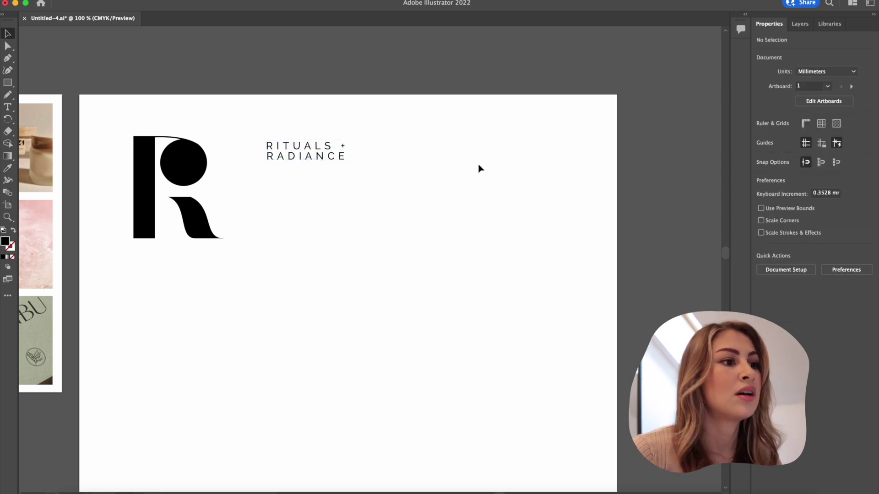
# Duplicate the R logo and place the copy on the right side of the artboard
pyautogui.click(142, 146)
pyautogui.moveTo(144, 151); pyautogui.dragTo(487, 169)
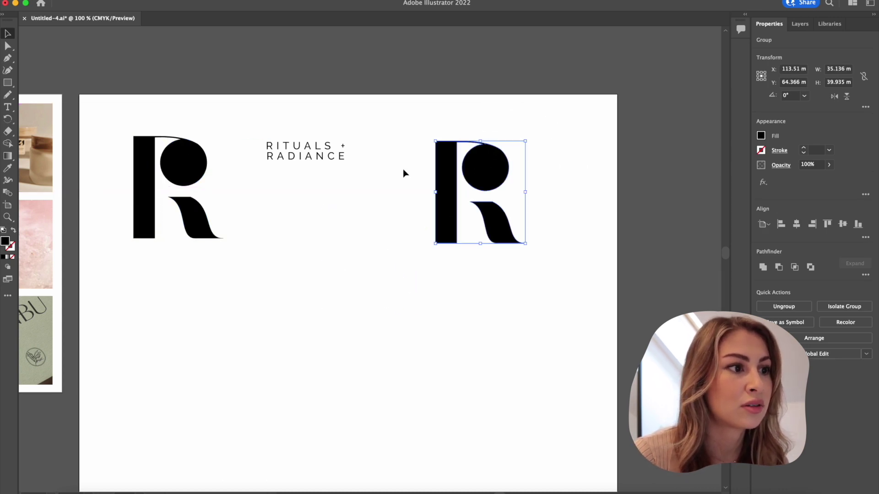
pyautogui.click(404, 173)
# Duplicate the two-line RITUALS + RADIANCE text and join the copy into a single line
pyautogui.click(286, 153)
pyautogui.hotkey('ctrl', 'c')
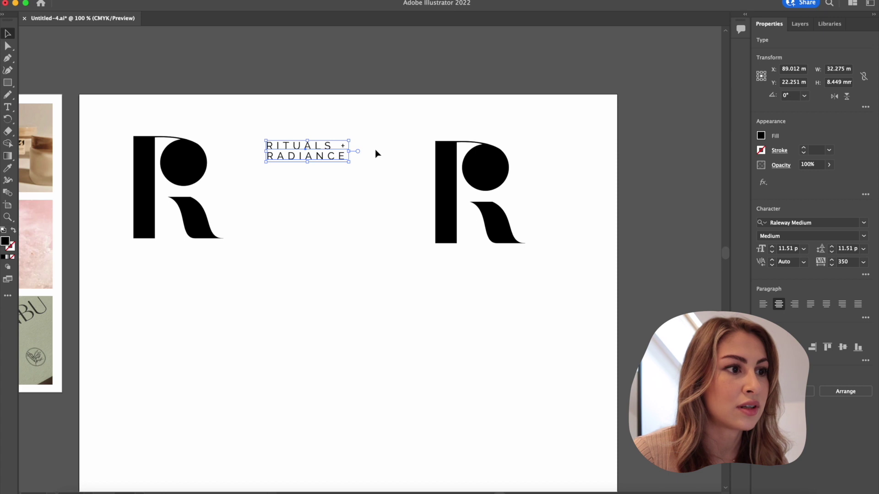
pyautogui.click(375, 149)
pyautogui.hotkey('ctrl', 'v')
pyautogui.doubleClick(386, 259)
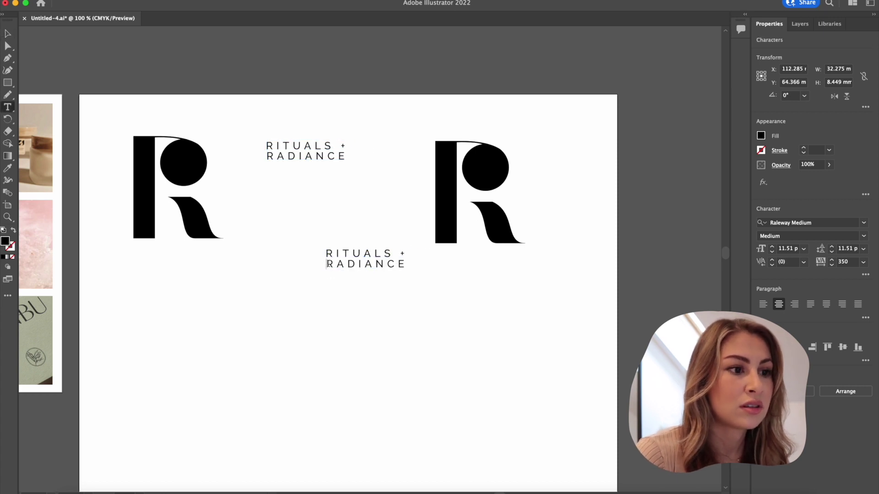
pyautogui.press('BackSpace')
pyautogui.press('Escape')
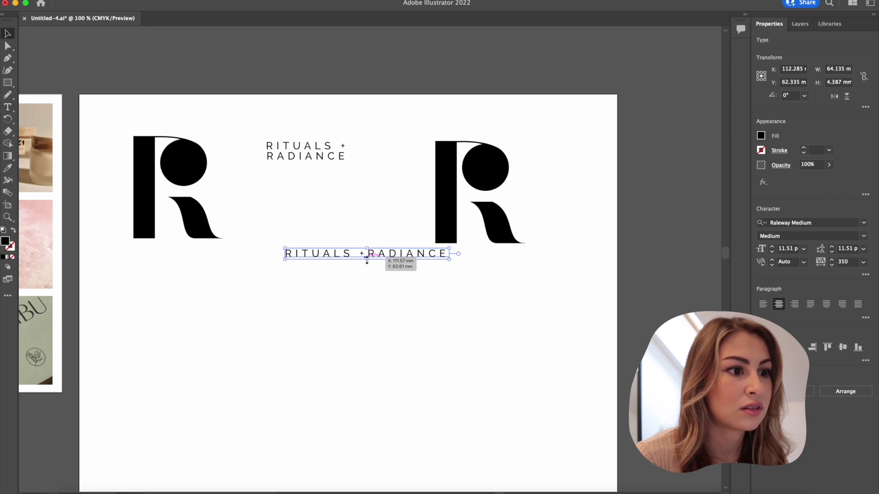
# Rotate the one-line text 90° and scale it to about 41 mm long along the left of the R copy's stem
pyautogui.moveTo(455, 260); pyautogui.dragTo(372, 141)
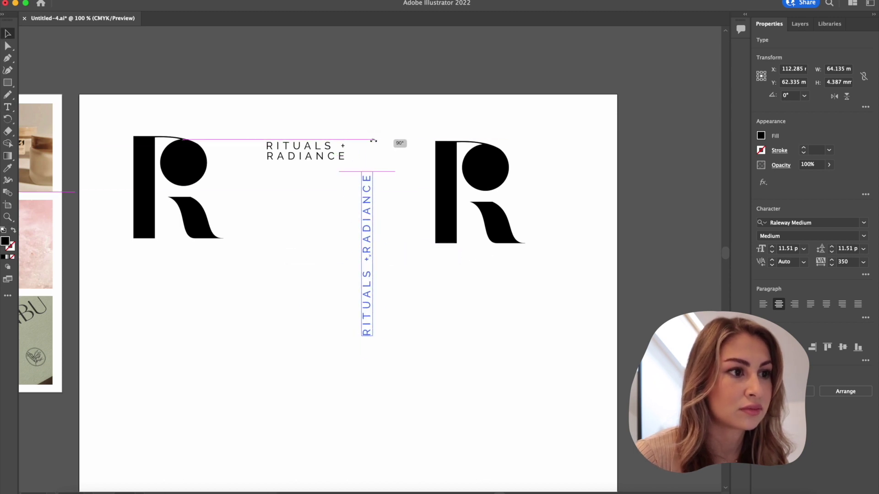
pyautogui.moveTo(374, 140); pyautogui.dragTo(431, 247)
pyautogui.click(459, 281)
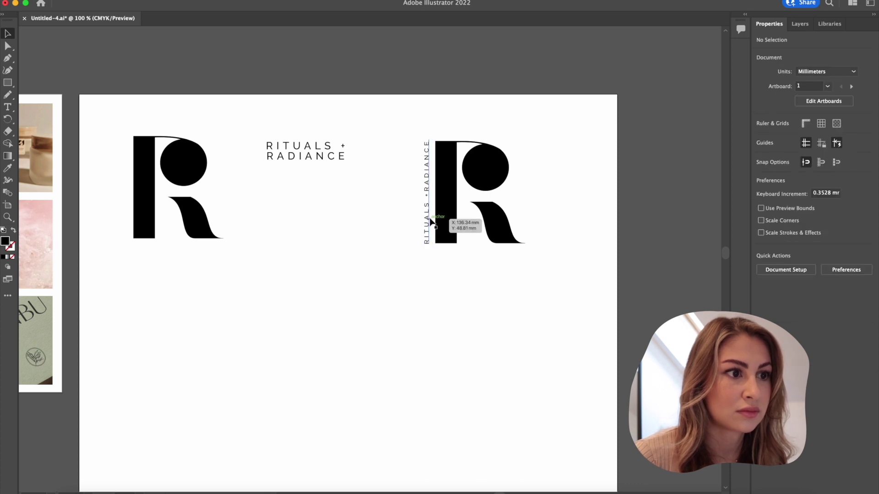
# Fine-tune the horizontal gap between the vertical text and the stem of the R copy
pyautogui.click(431, 222)
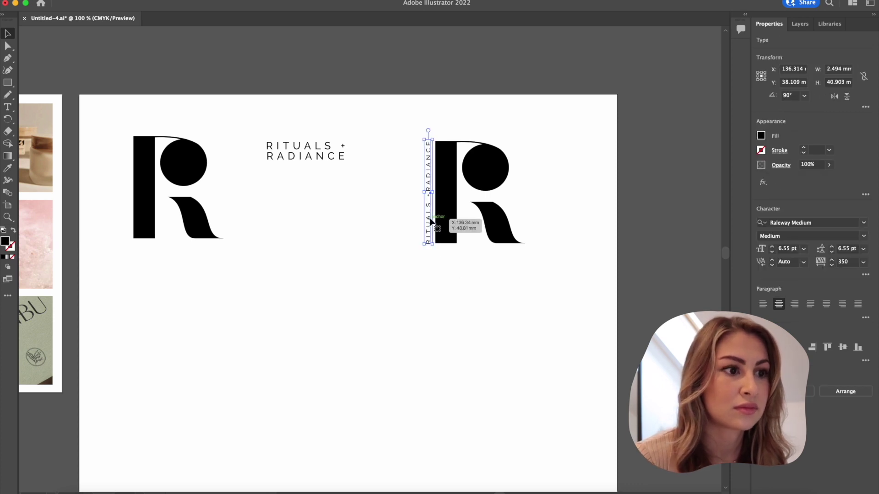
pyautogui.press('Right')
pyautogui.click(373, 255)
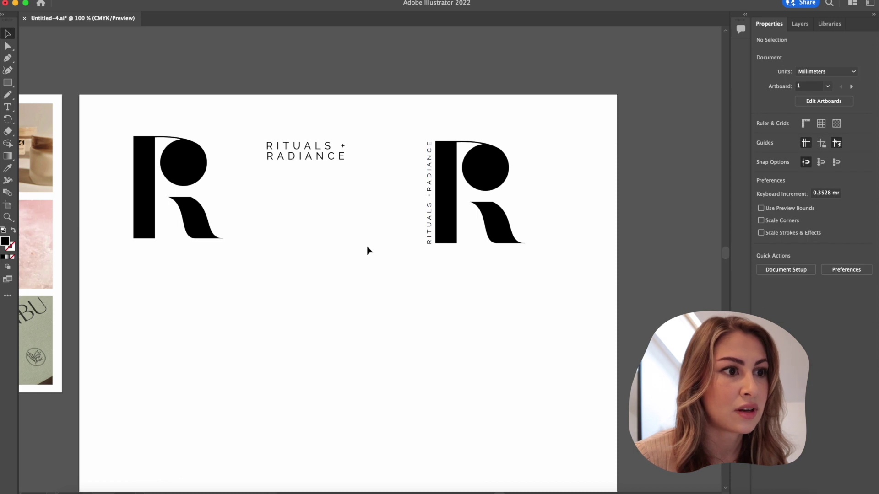
pyautogui.click(428, 220)
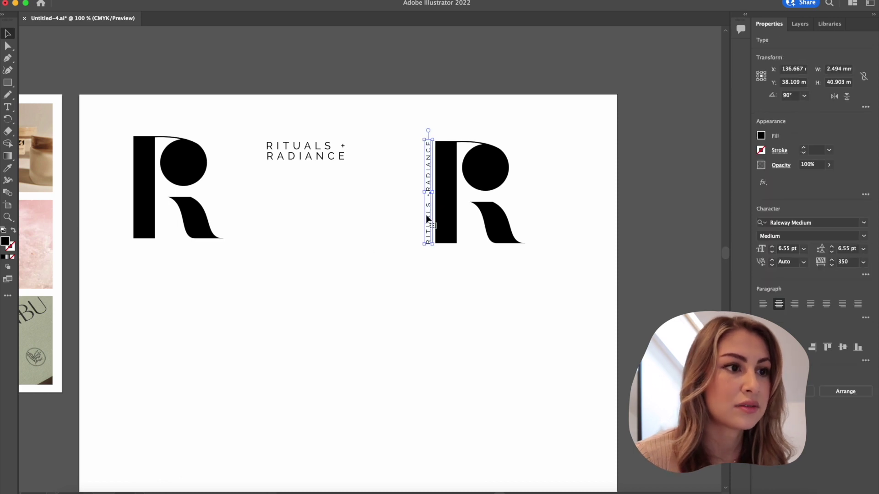
pyautogui.click(389, 235)
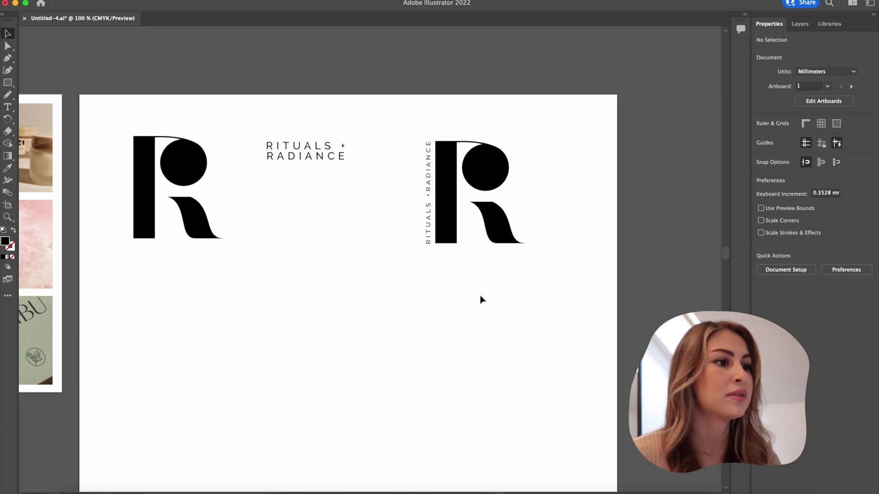
# Lower the two-line text to mid-height between the two R logos, then shift all the logo elements together slightly right
pyautogui.hscroll(-2, 455, 292)
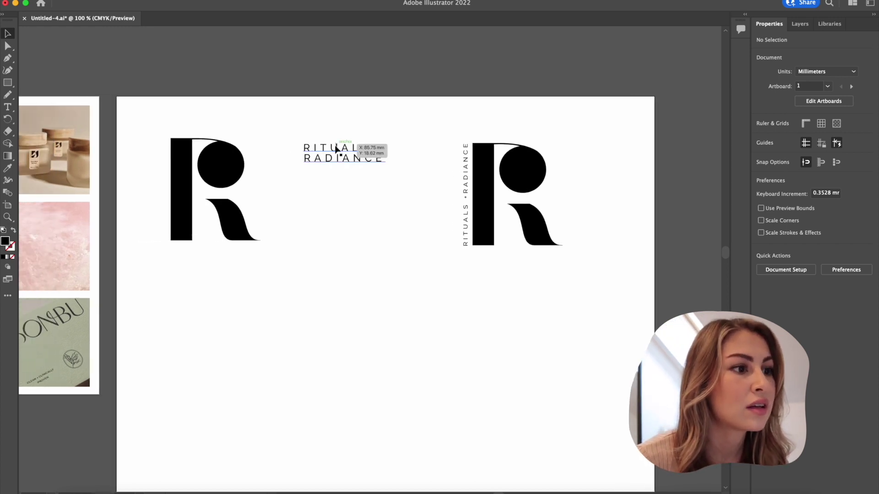
pyautogui.moveTo(336, 149); pyautogui.dragTo(347, 190)
pyautogui.moveTo(151, 113); pyautogui.dragTo(594, 255)
pyautogui.moveTo(343, 189); pyautogui.dragTo(364, 189)
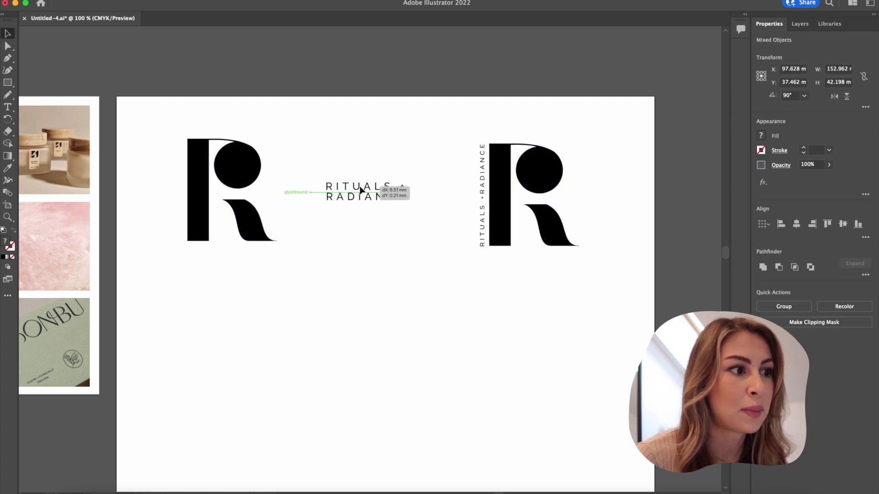
# Draw a black bar about 52 × 10 mm beside the logo artboard and duplicate it into a row of four
pyautogui.click(362, 296)
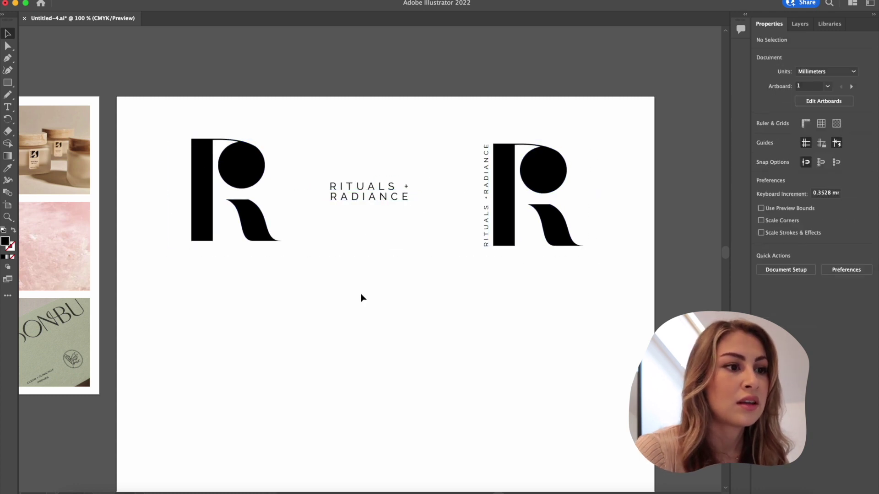
pyautogui.press('super+minus')
pyautogui.press('super+minus')
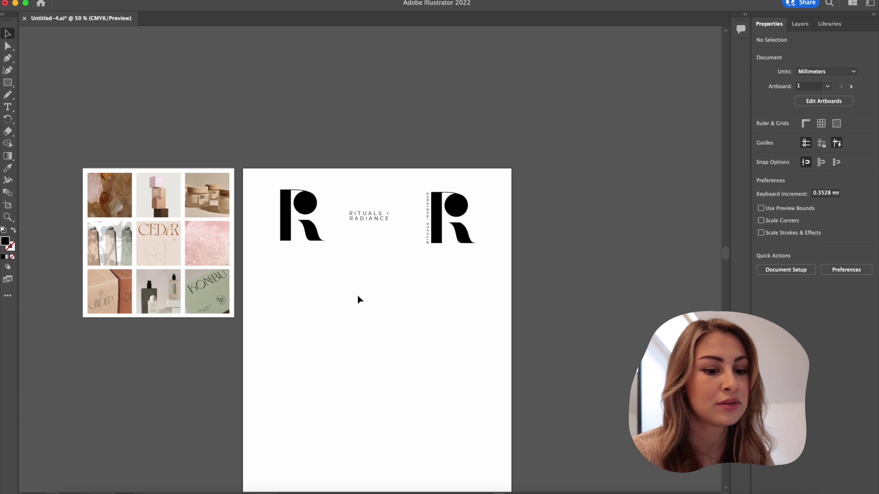
pyautogui.press('super+1')
pyautogui.press('m')
pyautogui.moveTo(453, 77); pyautogui.dragTo(582, 119)
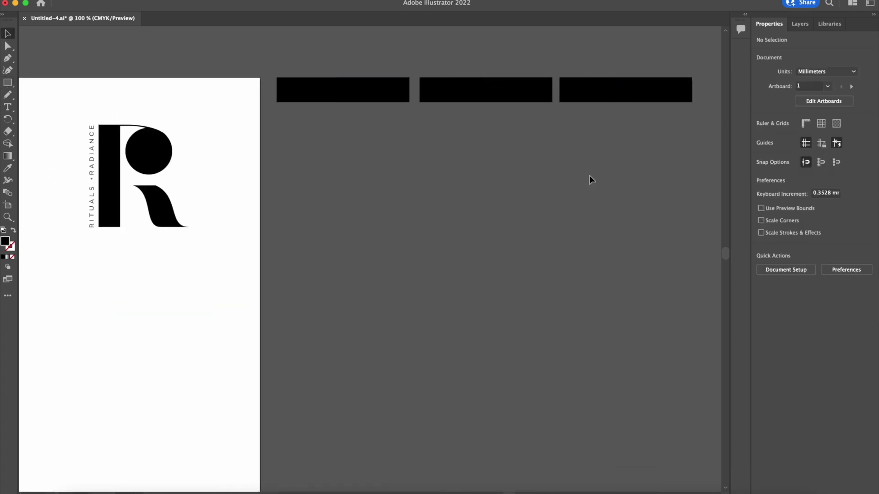
pyautogui.hscroll(3, 589, 180)
pyautogui.moveTo(528, 89); pyautogui.dragTo(668, 89)
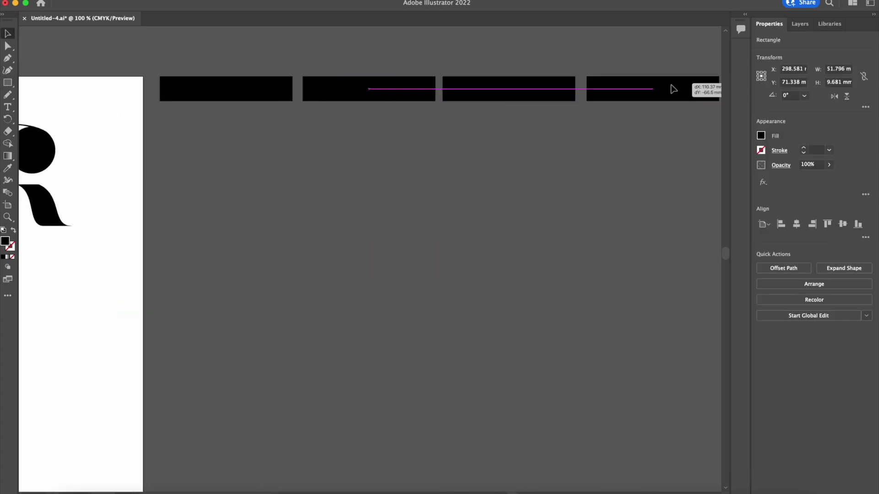
# Fill the first bar with a brown sampled from the stacked-boxes photo on the moodboard
pyautogui.press('super+minus')
pyautogui.press('super+minus')
pyautogui.hscroll(-6, 588, 170)
pyautogui.click(438, 258)
pyautogui.press('i')
pyautogui.click(46, 296)
# Fill the second bar with a tan sampled from the stacked-boxes photo
pyautogui.click(7, 34)
pyautogui.click(509, 258)
pyautogui.click(7, 168)
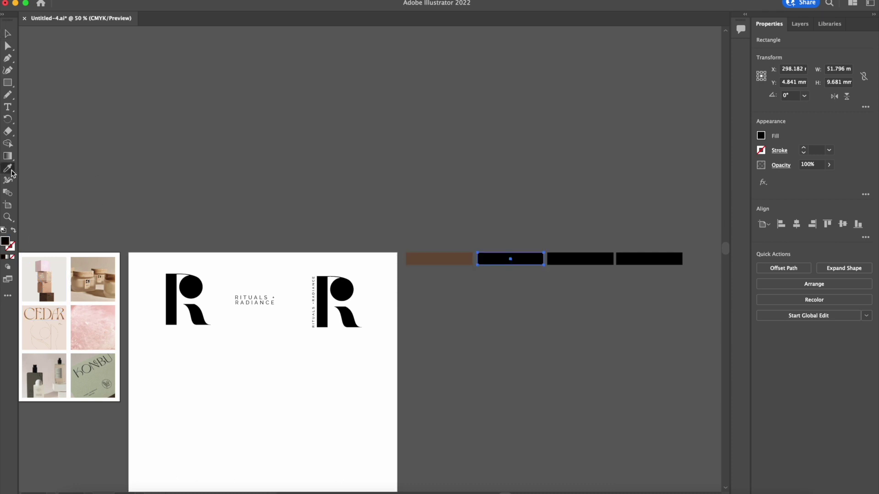
pyautogui.click(48, 274)
pyautogui.click(45, 286)
# Fill the third bar with the pale pink of the top box in the stacked-boxes photo
pyautogui.click(7, 33)
pyautogui.click(580, 259)
pyautogui.click(7, 168)
pyautogui.click(45, 265)
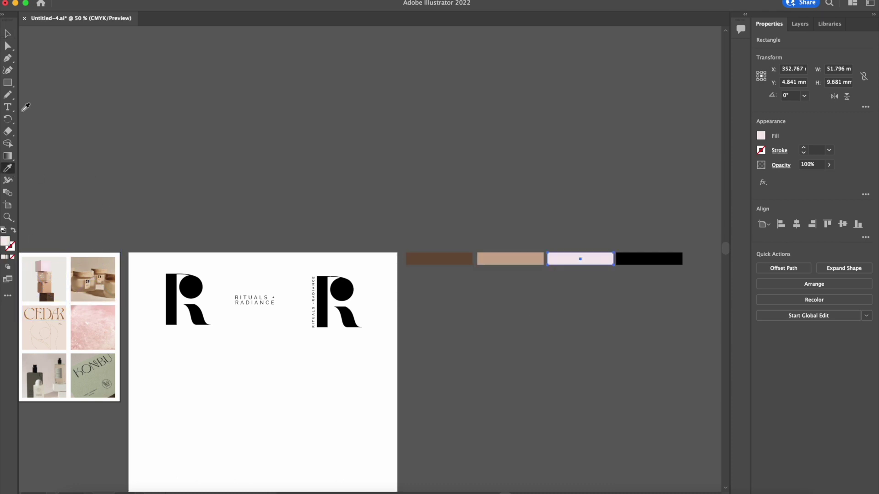
# Recolor the first bar with a darker brown sampled from the bottom box in the stacked-boxes photo
pyautogui.hscroll(-3, 140, 212)
pyautogui.press('v')
pyautogui.hscroll(5, 421, 151)
pyautogui.click(421, 150)
pyautogui.hscroll(-3, 421, 150)
pyautogui.click(452, 259)
pyautogui.click(7, 168)
pyautogui.click(59, 298)
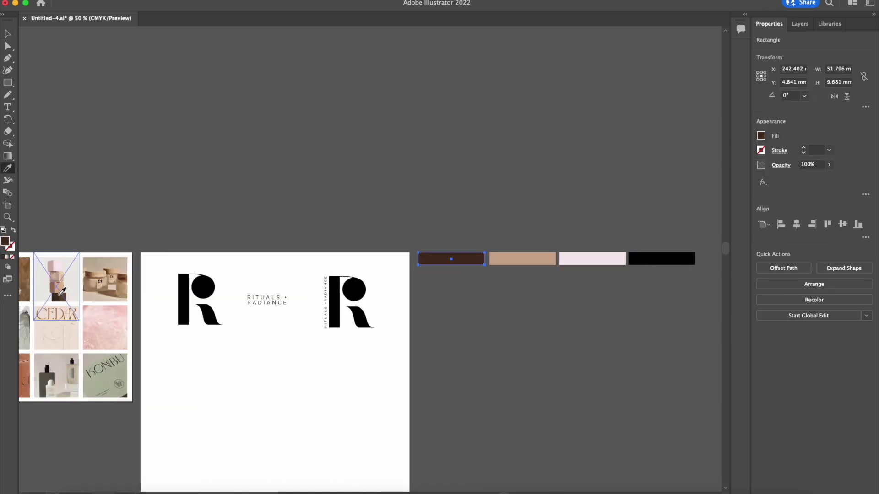
# Resample the second bar's fill as a warmer tan from the middle of the stacked-boxes photo
pyautogui.click(7, 34)
pyautogui.click(512, 259)
pyautogui.click(7, 168)
pyautogui.click(55, 291)
pyautogui.click(57, 285)
pyautogui.click(527, 231)
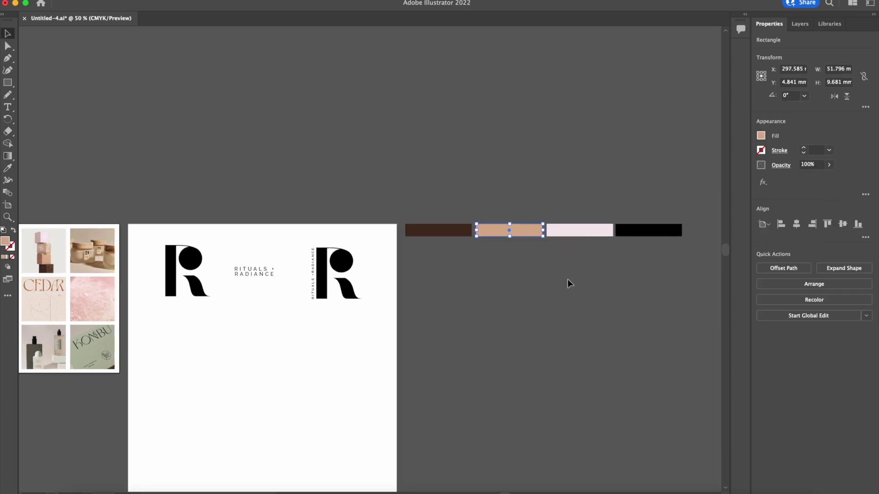
# Nudge the black and pale pink bars slightly outward to even out the gaps in the palette row
pyautogui.hscroll(1, 567, 279)
pyautogui.moveTo(636, 229); pyautogui.dragTo(642, 229)
pyautogui.moveTo(586, 229); pyautogui.dragTo(589, 229)
# Recolor the second bar with a pinkish tan sampled from the moodboard and nudge the black bar slightly inward
pyautogui.hscroll(-3, 572, 248)
pyautogui.click(558, 260)
pyautogui.hscroll(1, 558, 260)
pyautogui.click(561, 227)
pyautogui.click(7, 168)
pyautogui.moveTo(59, 250); pyautogui.dragTo(39, 245)
pyautogui.click(7, 34)
pyautogui.click(478, 139)
pyautogui.hscroll(2, 478, 139)
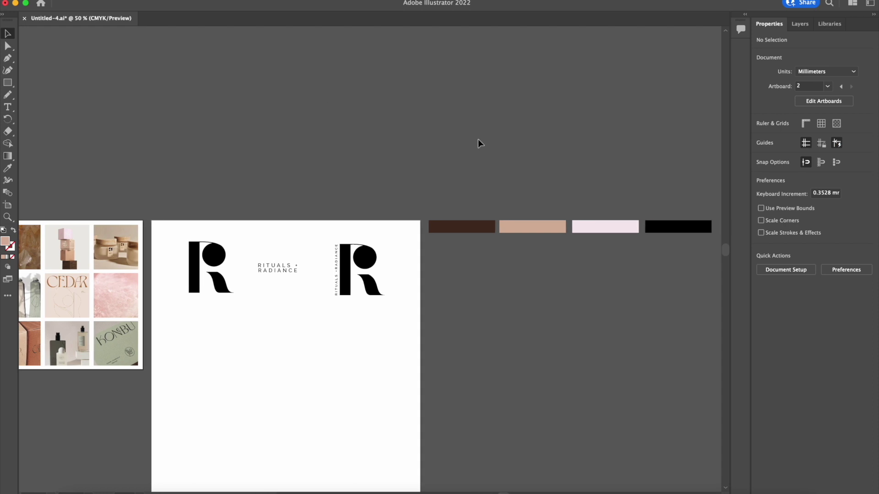
pyautogui.moveTo(682, 226); pyautogui.dragTo(681, 226)
pyautogui.click(547, 191)
# Compare the four palette bars with the colors in the moodboard photos
pyautogui.hscroll(1, 548, 190)
pyautogui.hscroll(-3, 547, 190)
pyautogui.hscroll(1, 375, 232)
pyautogui.click(567, 237)
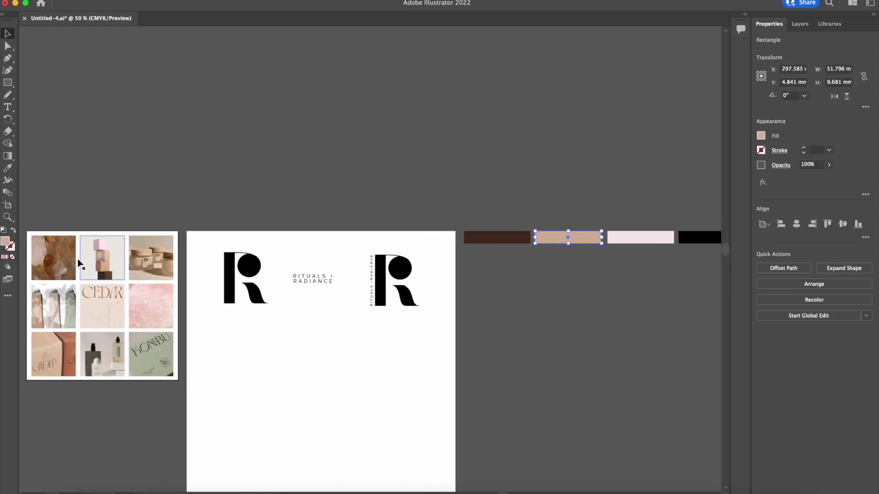
pyautogui.hscroll(2, 613, 237)
pyautogui.click(611, 237)
pyautogui.click(661, 275)
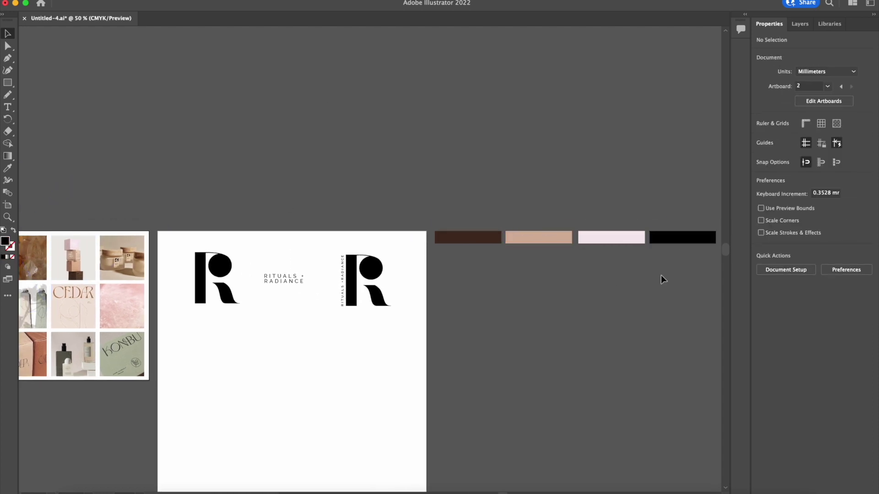
pyautogui.hscroll(-2, 655, 275)
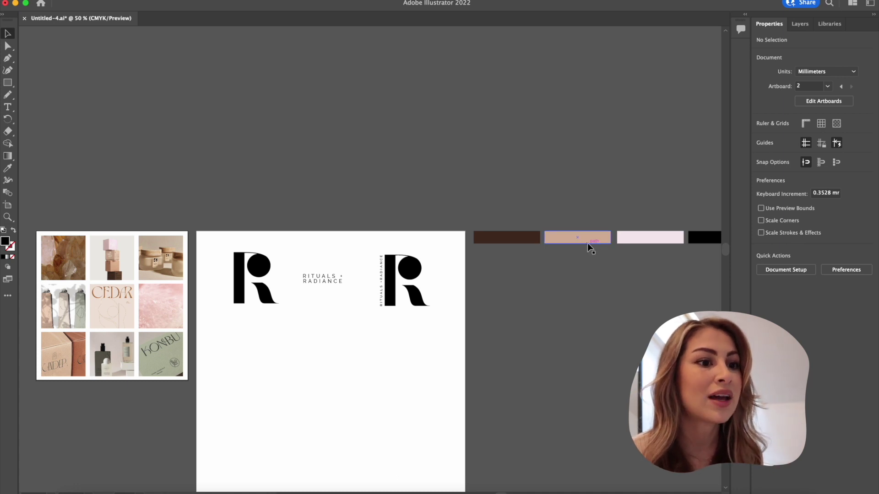
pyautogui.hscroll(2, 587, 243)
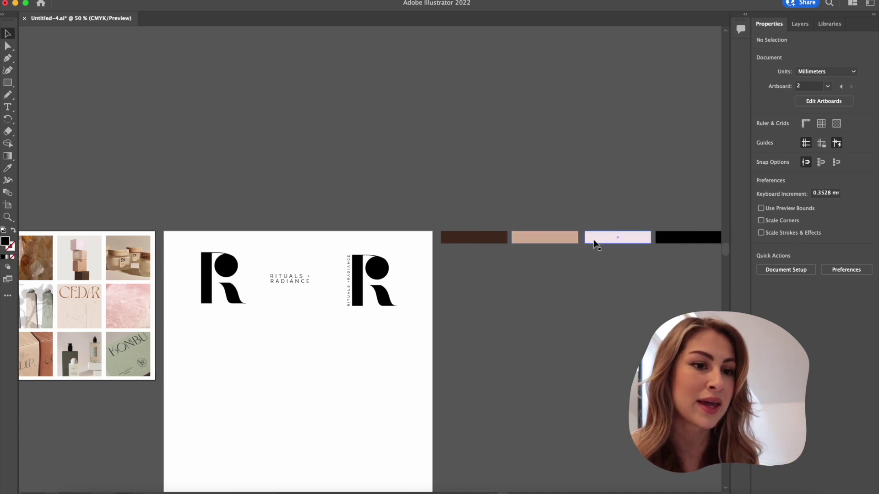
pyautogui.hscroll(-2, 160, 284)
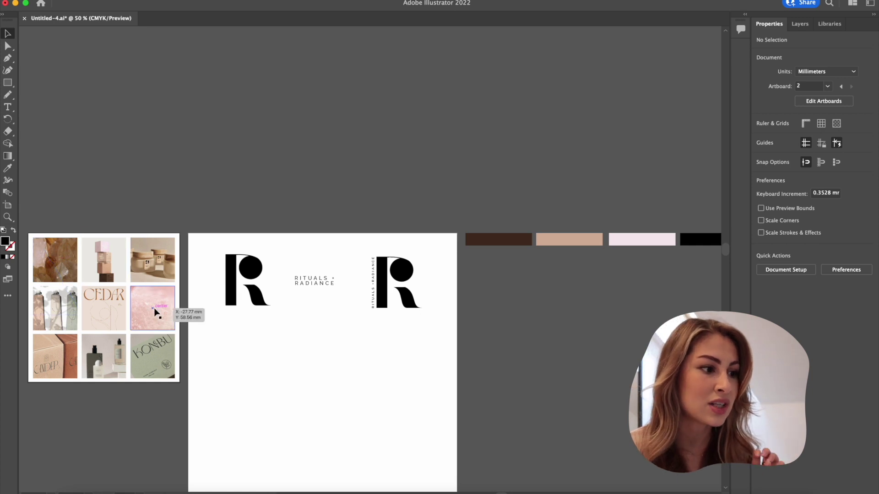
pyautogui.hscroll(2, 278, 151)
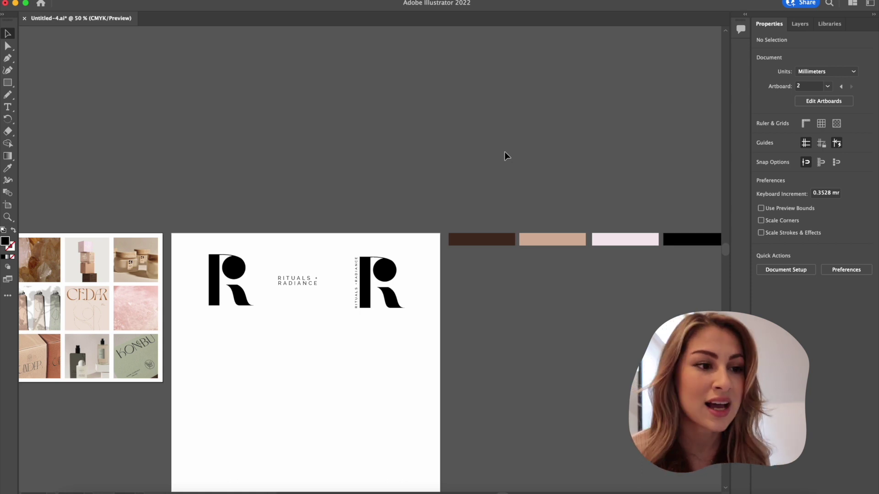
# Create a new, roughly square artboard below the palette bars, matching the width of the palette row
pyautogui.hscroll(4, 504, 156)
pyautogui.scroll(-6, 499, 157)
pyautogui.hotkey('shift', 'o')
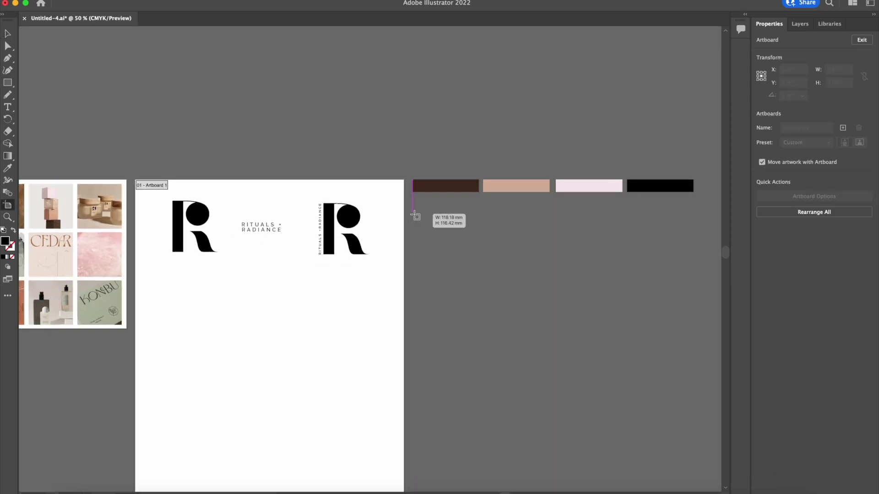
pyautogui.moveTo(412, 214)
pyautogui.mouseDown()
pyautogui.moveTo(657, 408)
pyautogui.moveTo(695, 492)
pyautogui.mouseUp()
# Draw a black square about 64 mm wide in the new artboard's upper-left corner and duplicate it across the row
pyautogui.scroll(-3, 595, 366)
pyautogui.click(8, 82)
pyautogui.moveTo(418, 140); pyautogui.dragTo(501, 223)
pyautogui.press('v')
pyautogui.moveTo(474, 168)
pyautogui.mouseDown()
pyautogui.moveTo(537, 189)
pyautogui.moveTo(631, 190)
pyautogui.mouseUp()
pyautogui.click(578, 177)
pyautogui.hscroll(1, 579, 177)
pyautogui.moveTo(460, 193); pyautogui.dragTo(463, 193)
# Duplicate the row of squares downward to build an evenly spaced 3 × 3 grid
pyautogui.moveTo(616, 259); pyautogui.dragTo(468, 193)
pyautogui.moveTo(640, 285); pyautogui.dragTo(463, 201)
pyautogui.press('super+c')
pyautogui.press('super+v')
pyautogui.moveTo(477, 256); pyautogui.dragTo(634, 273)
pyautogui.press('super+v')
pyautogui.moveTo(458, 267); pyautogui.dragTo(616, 375)
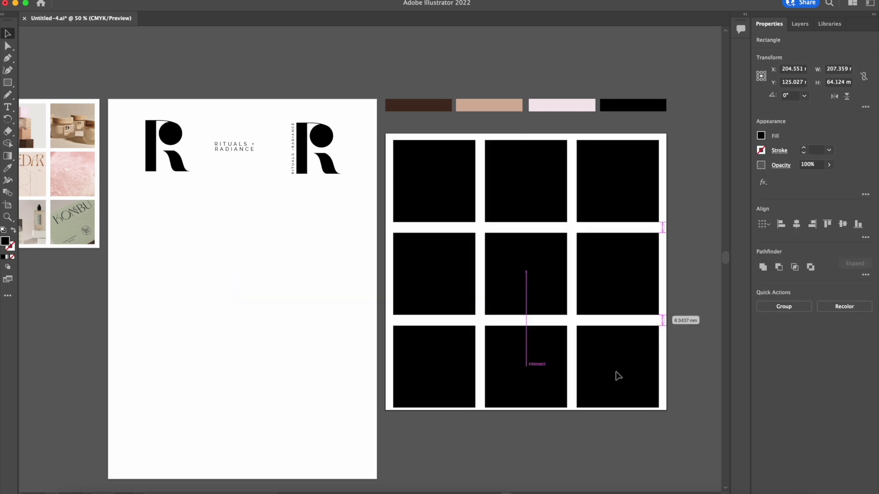
# Scale the whole grid down to about 62 mm per square so it has margins inside the artboard
pyautogui.moveTo(681, 364); pyautogui.dragTo(430, 183)
pyautogui.moveTo(392, 140); pyautogui.dragTo(402, 151)
pyautogui.click(272, 206)
# Fill the top-left square with the palette's pale pink and place a copy of the R logo at its center
pyautogui.click(437, 182)
pyautogui.press('i')
pyautogui.click(547, 106)
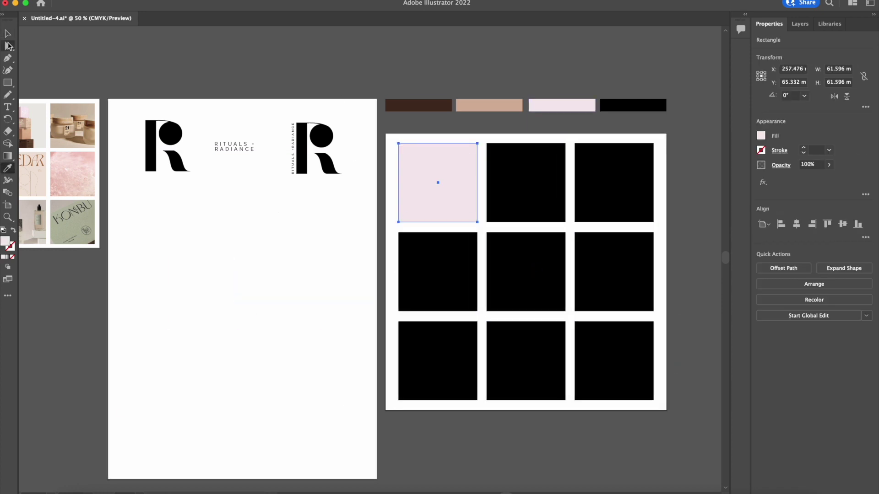
pyautogui.press('v')
pyautogui.click(171, 134)
pyautogui.press('super+c')
pyautogui.press('super+v')
pyautogui.moveTo(380, 254); pyautogui.dragTo(451, 177)
pyautogui.click(284, 224)
# Isolate the top-middle square and fill it with white sampled from the logo artboard
pyautogui.scroll(1, 285, 223)
pyautogui.doubleClick(512, 213)
pyautogui.click(7, 168)
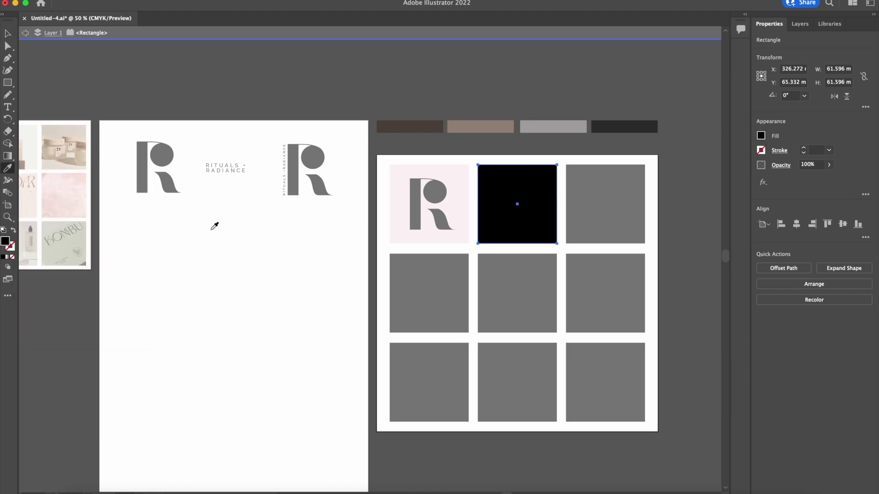
pyautogui.click(212, 228)
pyautogui.press('v')
pyautogui.doubleClick(320, 87)
# Paste another copy of the R logo into the empty area below the logos on the first artboard
pyautogui.scroll(1, 320, 86)
pyautogui.press('super+v')
pyautogui.moveTo(384, 241); pyautogui.dragTo(205, 277)
# Copy the two-line RITUALS + RADIANCE text into the center of the white top-middle square
pyautogui.click(221, 201)
pyautogui.press('super+c')
pyautogui.press('super+v')
pyautogui.moveTo(359, 257); pyautogui.dragTo(506, 232)
# Recolor the spare R copy pale pink, make a pattern from it and fill the top-right square with that pattern
pyautogui.click(360, 207)
pyautogui.click(595, 238)
pyautogui.scroll(1, 502, 238)
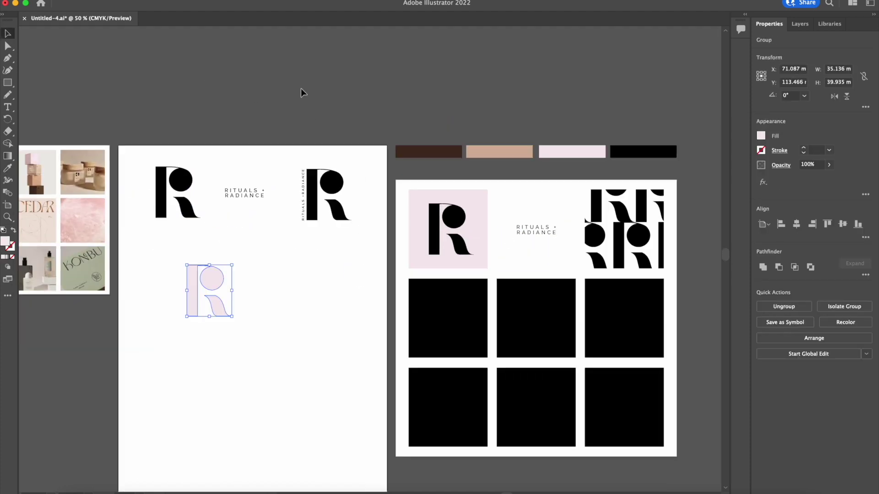
pyautogui.click(294, 1)
pyautogui.write('make pa')
pyautogui.press('Return')
pyautogui.press('Return')
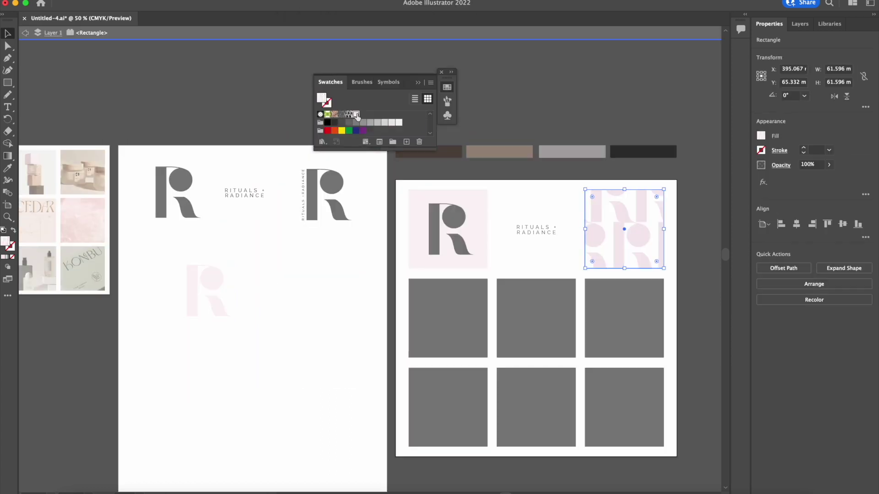
pyautogui.click(423, 66)
# Fill the middle-left square with the palette's dark brown and place a copy of the RITUALS + RADIANCE text on it
pyautogui.scroll(-1, 394, 98)
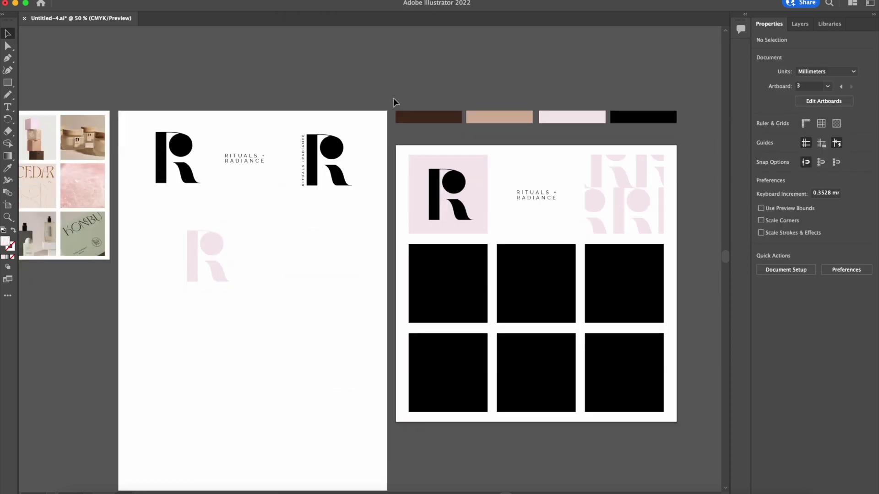
pyautogui.click(431, 301)
pyautogui.click(7, 168)
pyautogui.click(444, 116)
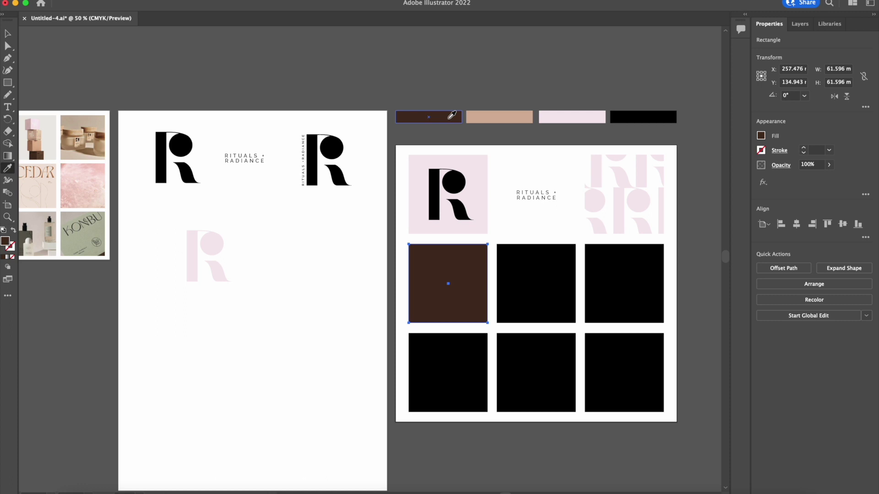
pyautogui.press('v')
pyautogui.click(533, 200)
pyautogui.moveTo(532, 197); pyautogui.dragTo(443, 286)
# Change the copied text to ROSE QUARTZ INFUSED FACE OIL on two lines and color it white
pyautogui.tripleClick(450, 283)
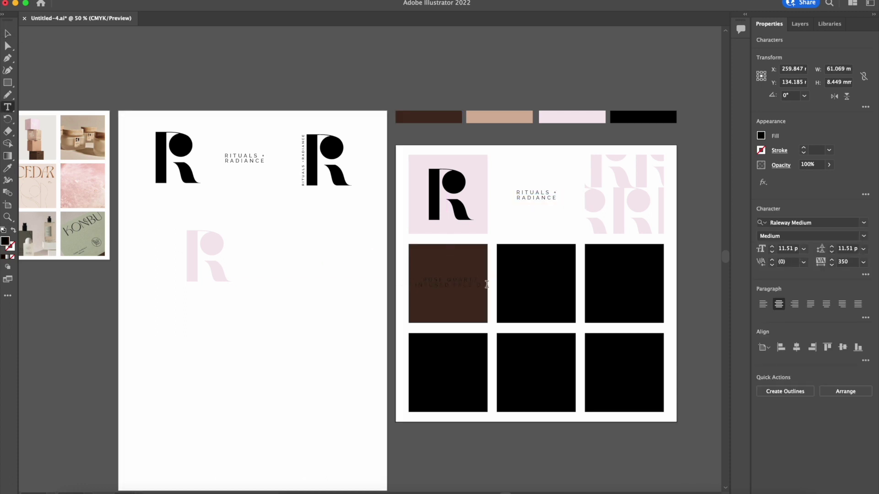
pyautogui.moveTo(486, 284); pyautogui.dragTo(411, 277)
pyautogui.doubleClick(5, 242)
pyautogui.click(254, 199)
pyautogui.click(497, 201)
# Reduce the product text to 8 pt with 14 pt leading and duplicate it below
pyautogui.click(7, 33)
pyautogui.moveTo(488, 277); pyautogui.dragTo(461, 306)
pyautogui.click(832, 246)
pyautogui.click(831, 247)
pyautogui.click(832, 246)
pyautogui.click(832, 247)
# Replace the lower duplicate's text with 50 ML
pyautogui.doubleClick(462, 305)
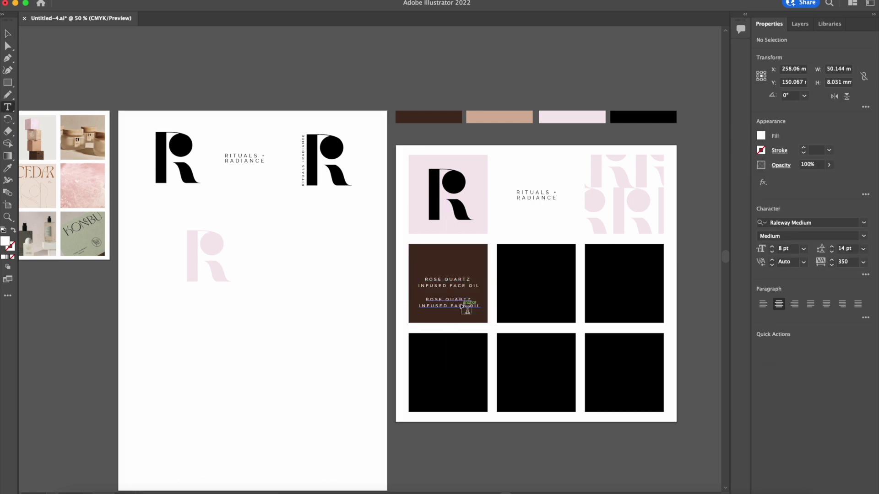
pyautogui.click(466, 305)
pyautogui.hotkey('ctrl', 'a')
pyautogui.write('50 ML')
pyautogui.click(11, 34)
pyautogui.click(312, 296)
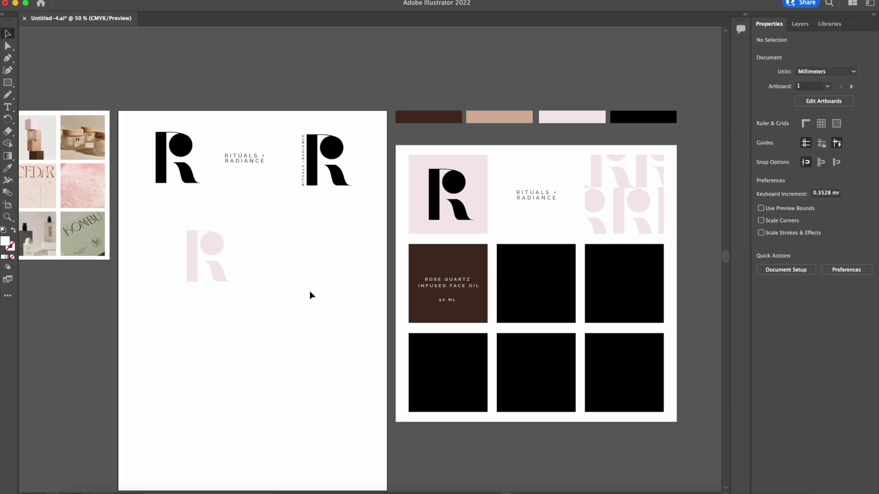
# Give the center square of the grid a white fill and a thin black outline
pyautogui.click(538, 307)
pyautogui.doubleClick(5, 241)
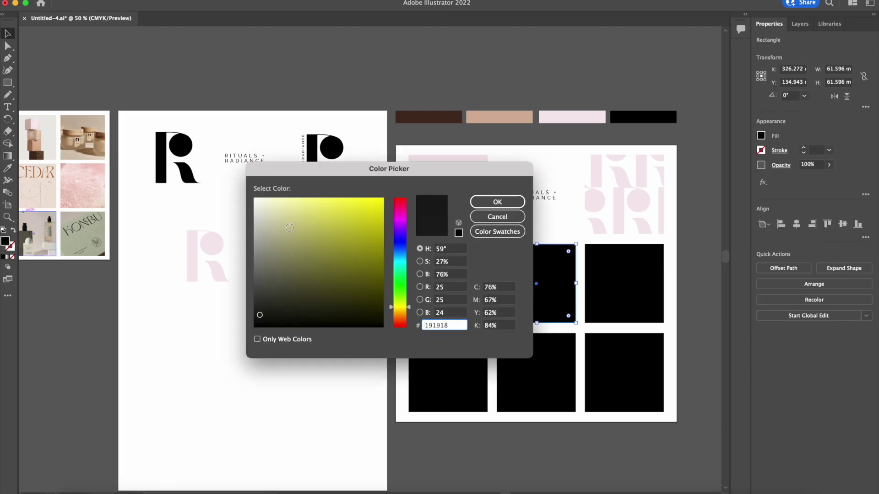
pyautogui.click(255, 198)
pyautogui.click(498, 202)
pyautogui.click(761, 150)
pyautogui.click(677, 186)
pyautogui.click(671, 187)
pyautogui.click(696, 142)
# Copy the R logo with vertical text into the center square and recolor it with the palette's dark brown
pyautogui.moveTo(296, 134); pyautogui.dragTo(352, 187)
pyautogui.moveTo(329, 149); pyautogui.dragTo(539, 273)
pyautogui.press('i')
pyautogui.click(442, 120)
pyautogui.press('v')
pyautogui.click(300, 95)
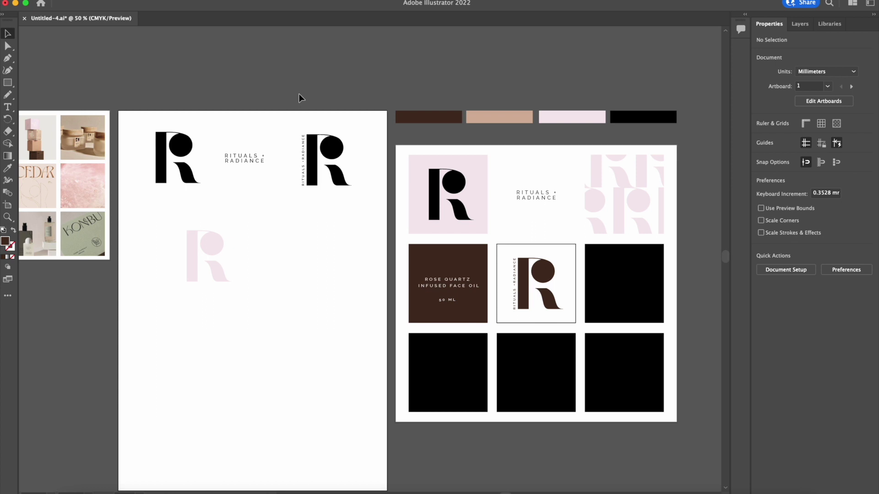
# Fill the middle-right square of the grid with the white RITUALS + RADIANCE text pattern
pyautogui.click(650, 274)
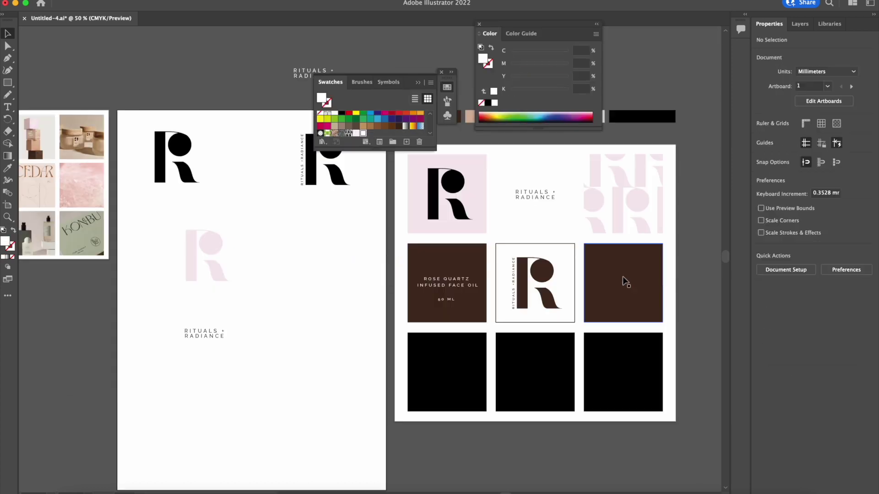
pyautogui.moveTo(556, 362); pyautogui.dragTo(622, 256)
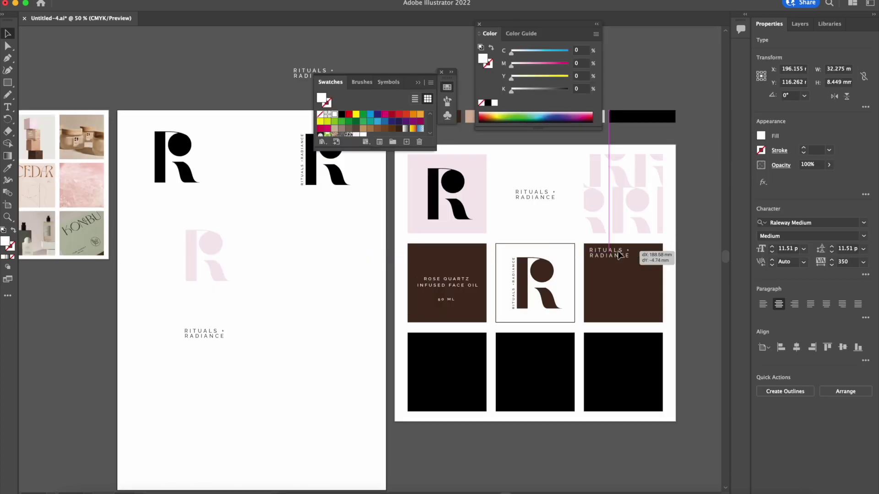
pyautogui.click(623, 282)
pyautogui.scroll(-2, 368, 124)
pyautogui.click(361, 117)
# Move the bottom-right black square onto the middle-right square and send it behind the text pattern
pyautogui.moveTo(628, 369); pyautogui.dragTo(627, 281)
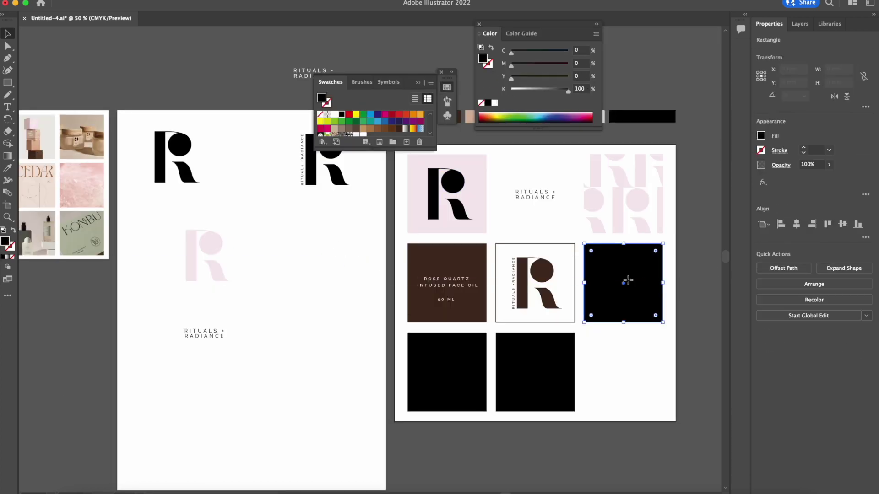
pyautogui.rightClick(628, 281)
pyautogui.moveTo(730, 443)
pyautogui.click(763, 465)
pyautogui.click(441, 72)
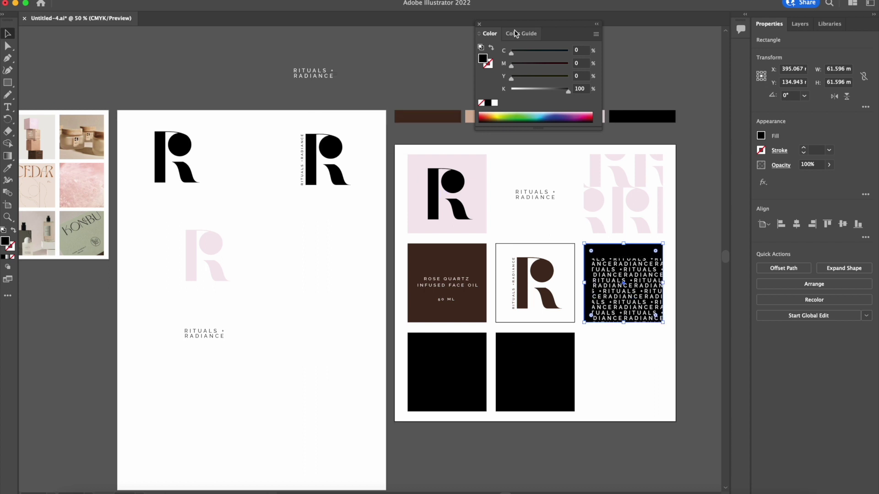
# Recolor the square behind the text pattern with the palette's dark brown
pyautogui.moveTo(517, 24); pyautogui.dragTo(607, 32)
pyautogui.click(7, 168)
pyautogui.click(446, 261)
pyautogui.press('v')
pyautogui.moveTo(641, 300); pyautogui.dragTo(632, 285)
pyautogui.click(701, 282)
# Paste a black square into the empty bottom-right grid position and fill it with the palette's tan
pyautogui.press('super+v')
pyautogui.moveTo(392, 264); pyautogui.dragTo(645, 377)
pyautogui.click(695, 362)
pyautogui.click(498, 117)
pyautogui.press('super+z')
pyautogui.press('i')
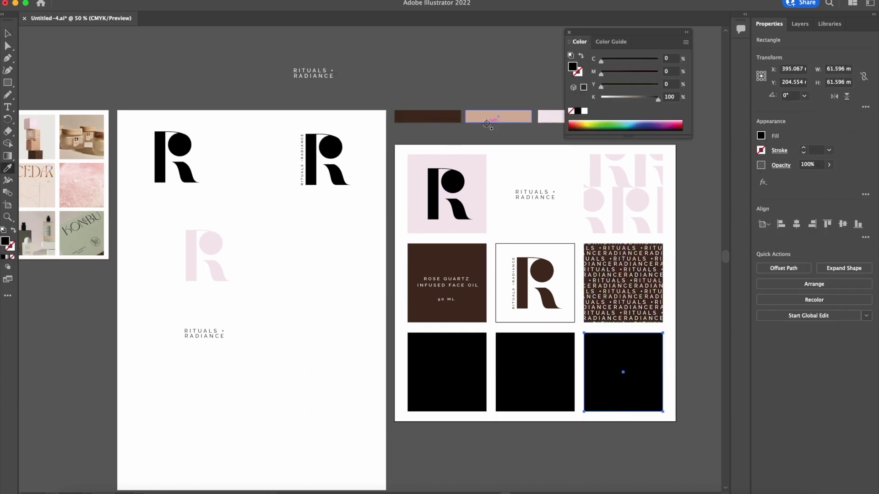
pyautogui.click(487, 122)
# Copy the plain R logo onto the tan square and recolor the copy white
pyautogui.press('v')
pyautogui.click(178, 153)
pyautogui.moveTo(178, 154); pyautogui.dragTo(628, 369)
pyautogui.doubleClick(5, 241)
pyautogui.click(255, 198)
pyautogui.click(497, 201)
pyautogui.click(691, 314)
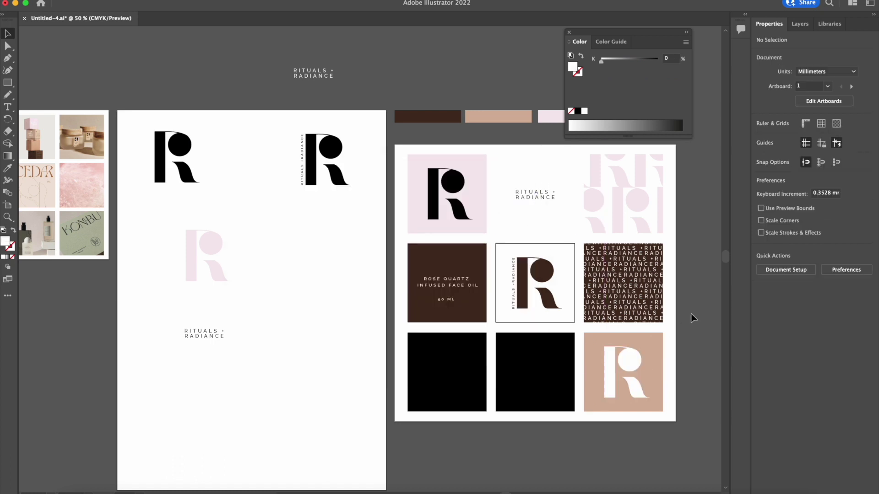
# Recolor the pale pink R with the palette's tan and start a new pattern from it
pyautogui.click(623, 206)
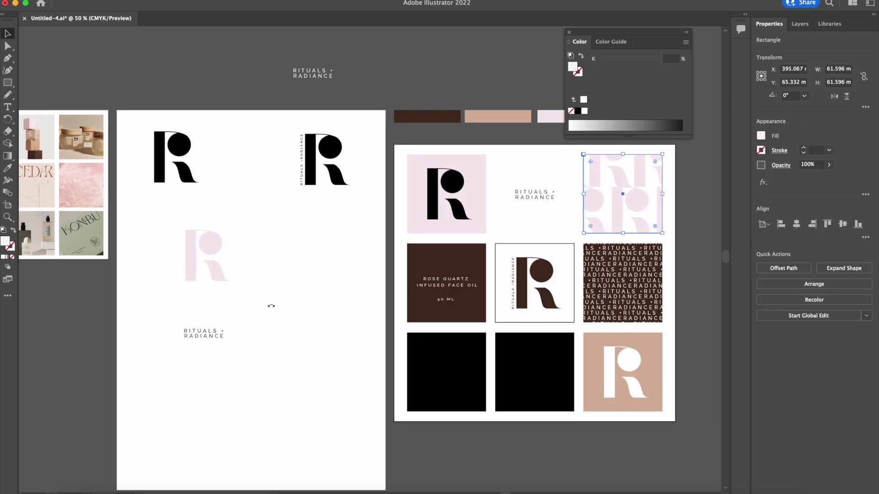
pyautogui.click(212, 268)
pyautogui.click(7, 168)
pyautogui.click(554, 98)
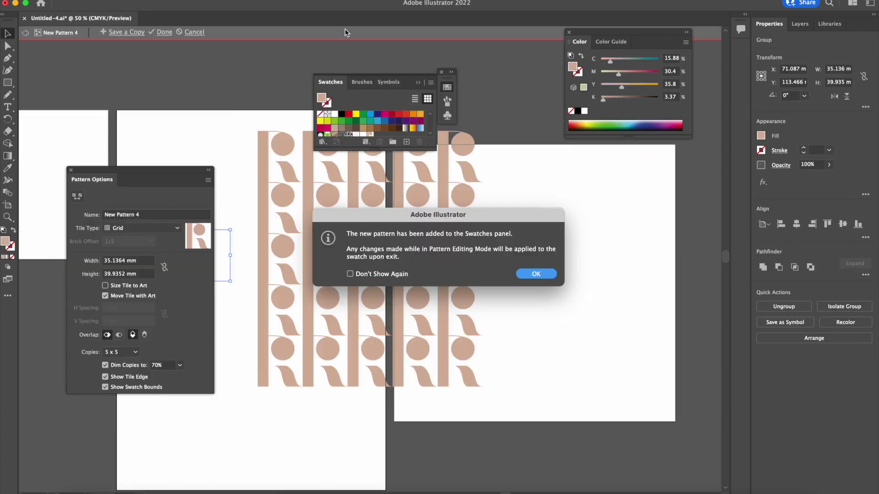
pyautogui.press('Return')
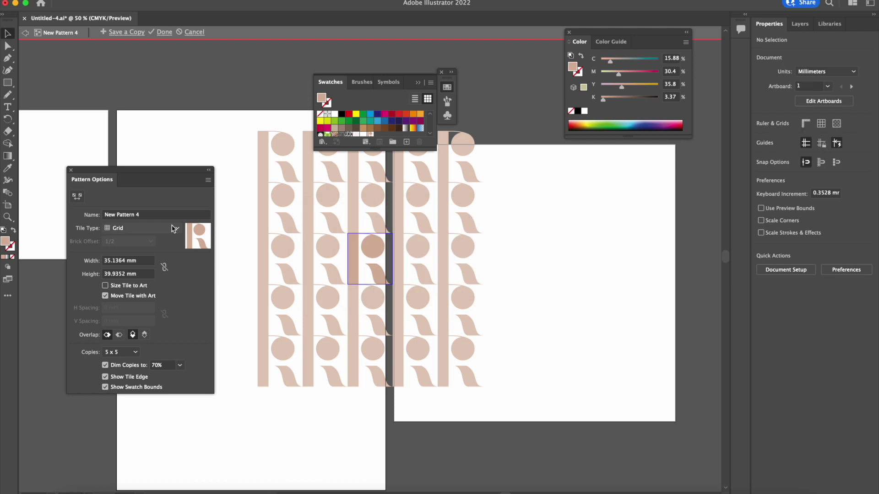
# Try a Hex by Column tile type for the tan R pattern, switch the tile type again and finish the pattern
pyautogui.click(142, 228)
pyautogui.click(137, 258)
pyautogui.click(105, 286)
pyautogui.click(107, 286)
pyautogui.click(108, 336)
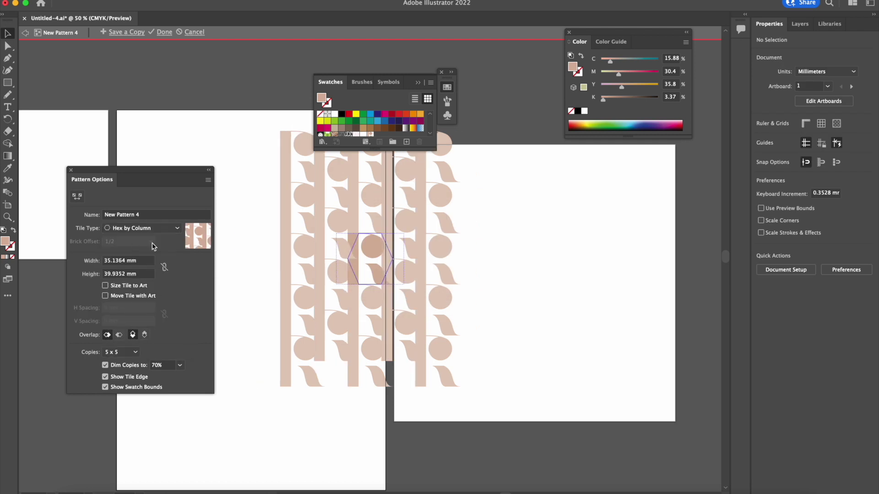
pyautogui.click(151, 229)
pyautogui.click(164, 279)
pyautogui.click(164, 31)
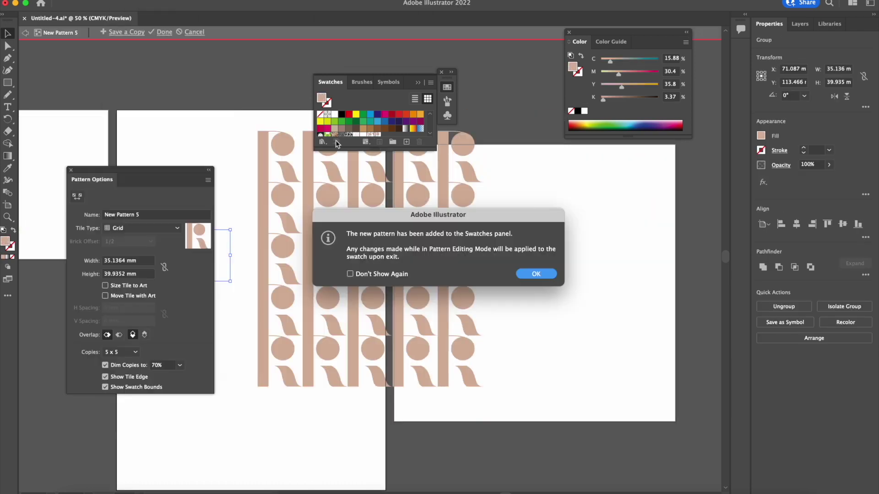
# Make another pattern from the tan R and fill the bottom-left square of the grid with it
pyautogui.click(532, 274)
pyautogui.press('Escape')
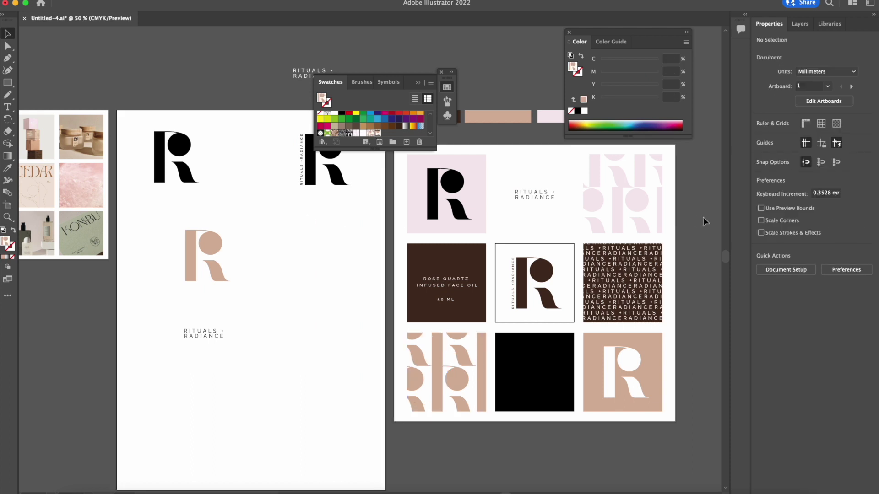
pyautogui.click(441, 71)
pyautogui.click(569, 32)
# Delete the bottom-center black square and place a copy of the grid's RITUALS + RADIANCE text there
pyautogui.click(548, 369)
pyautogui.press('Delete')
pyautogui.click(531, 197)
pyautogui.press('super+c')
pyautogui.press('super+v')
pyautogui.moveTo(379, 260); pyautogui.dragTo(539, 369)
# Replace the bottom-center copy's wording with BLACK TOURMALINE CLEANSING BALM
pyautogui.doubleClick(547, 374)
pyautogui.press('super+a')
pyautogui.write('BLACK')
# Set the cleansing balm text to 9 pt with 11 pt leading
pyautogui.click(7, 34)
pyautogui.click(831, 246)
pyautogui.click(832, 247)
pyautogui.click(831, 246)
pyautogui.click(772, 246)
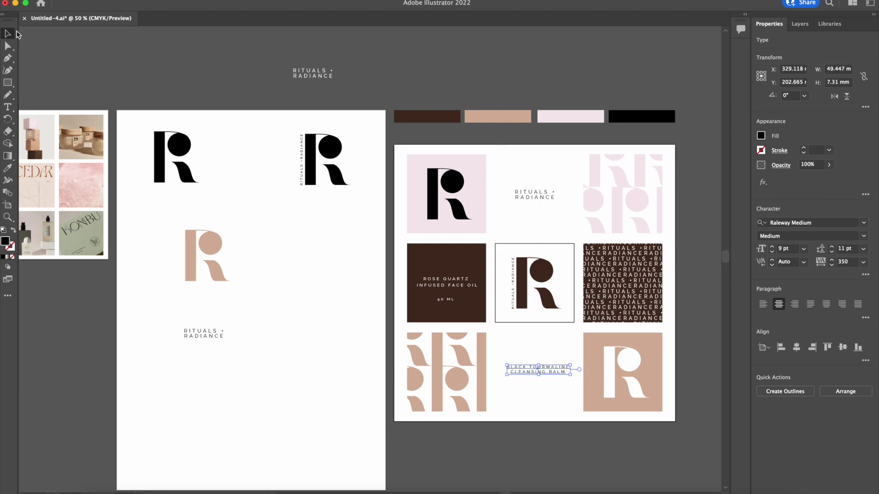
pyautogui.click(270, 212)
pyautogui.click(528, 394)
pyautogui.hscroll(1, 615, 364)
pyautogui.click(493, 493)
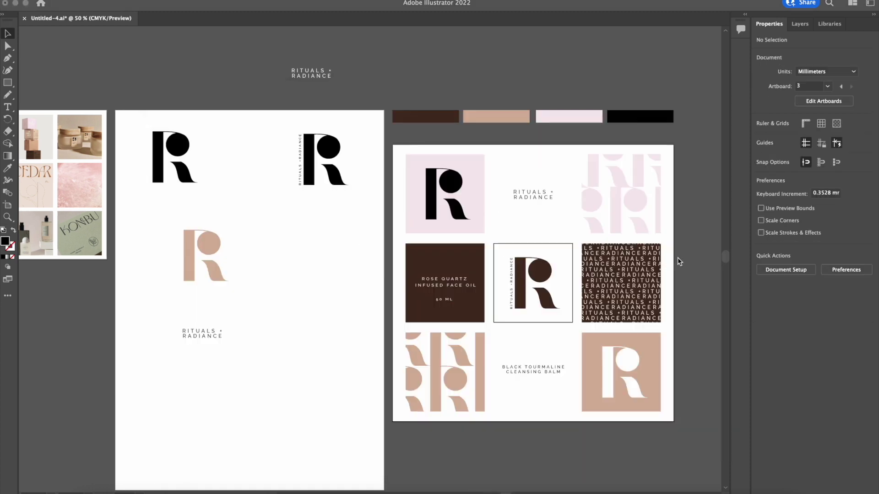
# Change the palette's pale pink swatch to a very light gray and apply it to the grid's top-left square
pyautogui.click(569, 116)
pyautogui.doubleClick(5, 241)
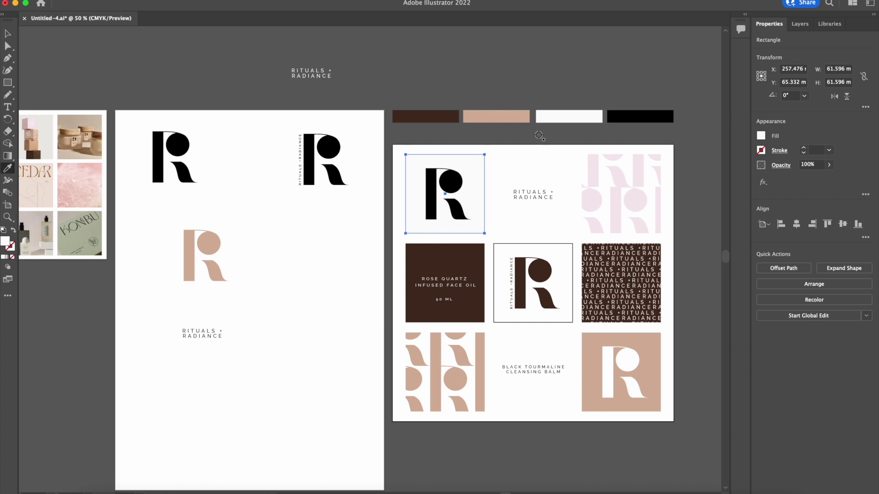
pyautogui.moveTo(54, 276); pyautogui.dragTo(16, 192)
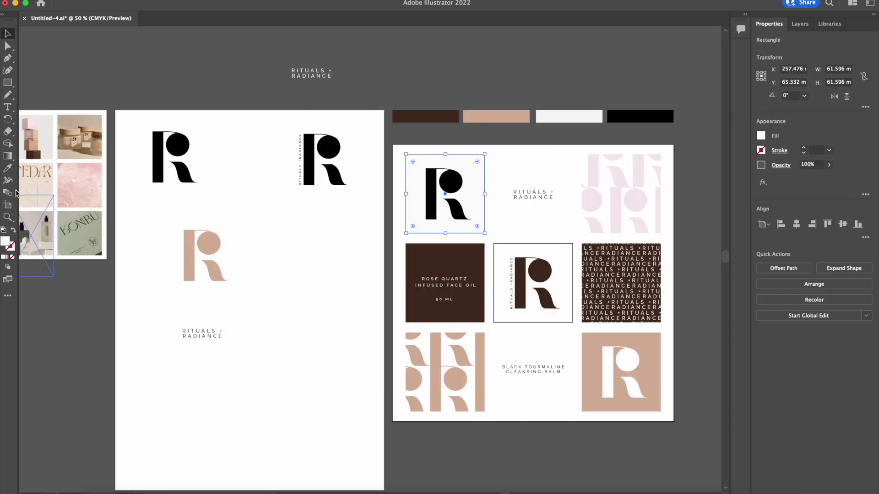
pyautogui.click(7, 168)
pyautogui.click(8, 33)
pyautogui.click(113, 50)
# Recolor the tan R with the palette's light gray and make it a pattern for the top-right square
pyautogui.click(636, 206)
pyautogui.click(208, 245)
pyautogui.click(7, 168)
pyautogui.click(549, 122)
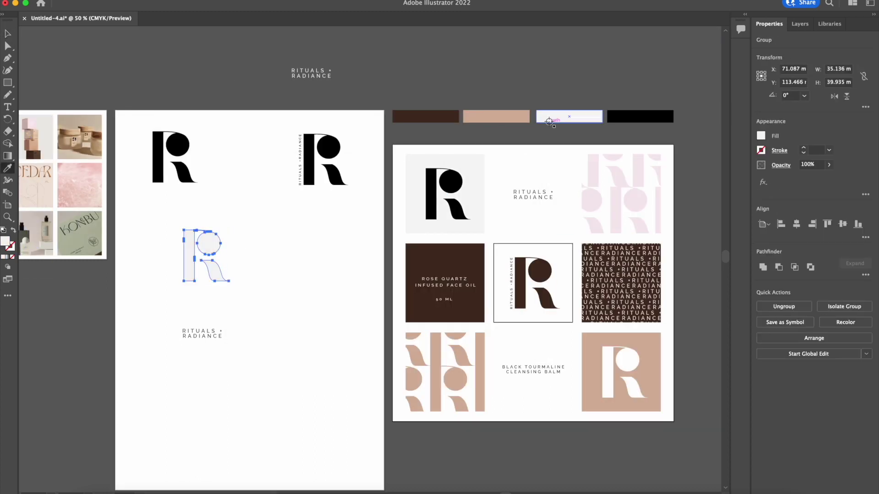
pyautogui.press('v')
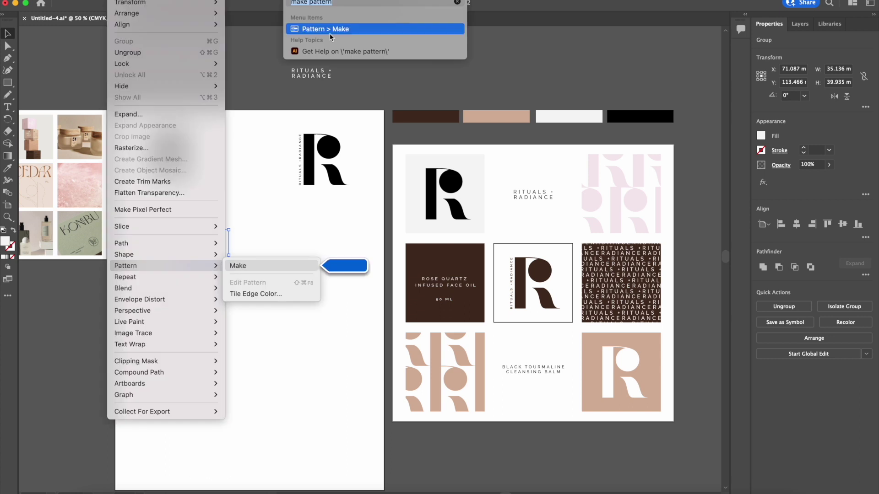
pyautogui.click(240, 263)
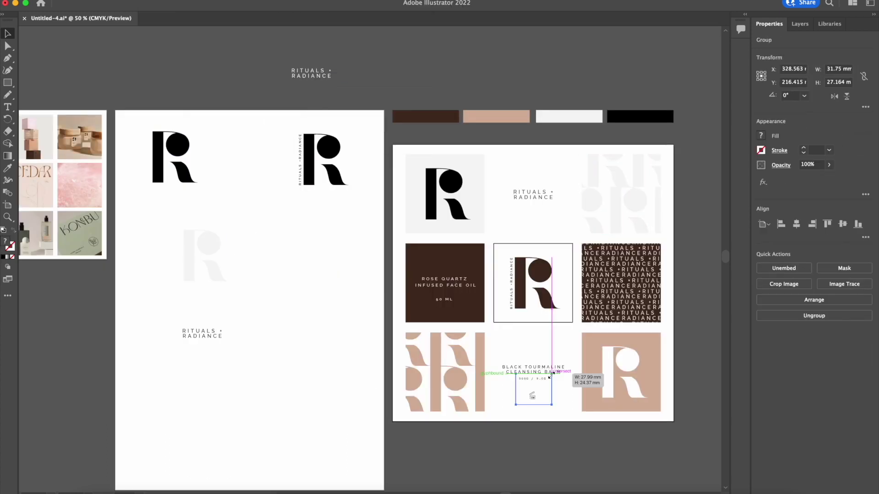
# Position the scaled-down group of small weight text and packaging symbol beneath the cleansing balm text
pyautogui.moveTo(529, 386); pyautogui.dragTo(539, 388)
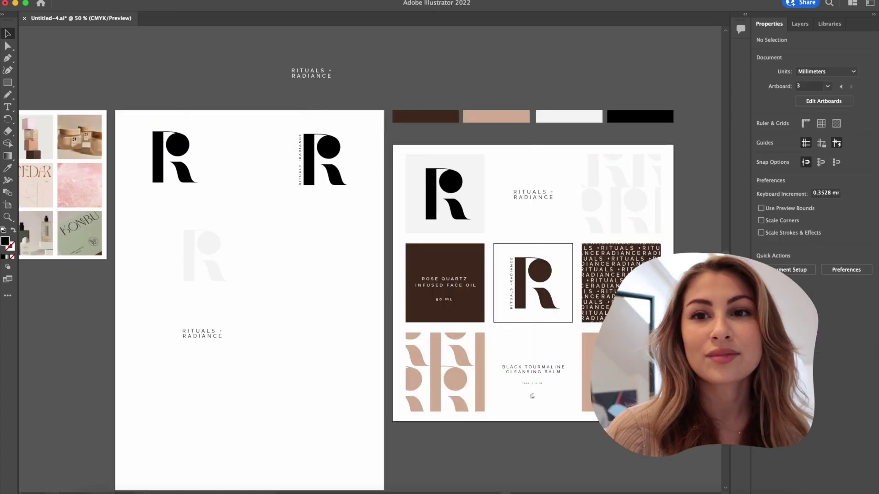
pyautogui.scroll(1, 370, 259)
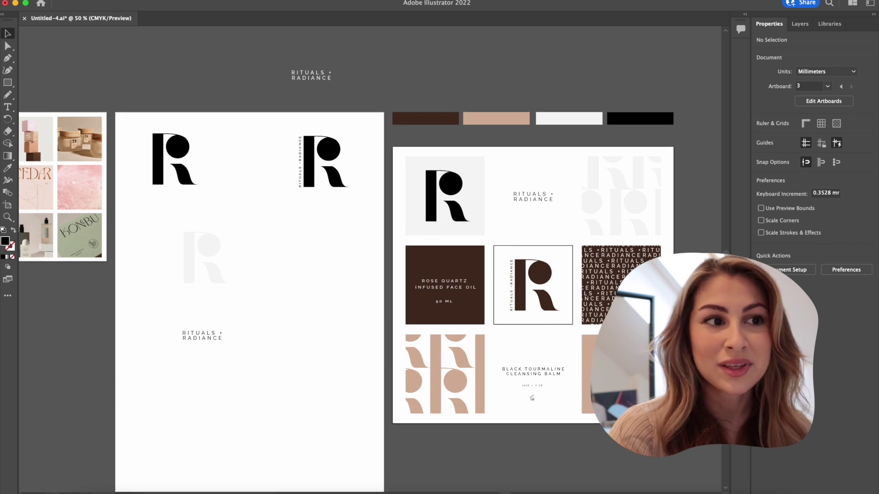
pyautogui.scroll(-1, 370, 259)
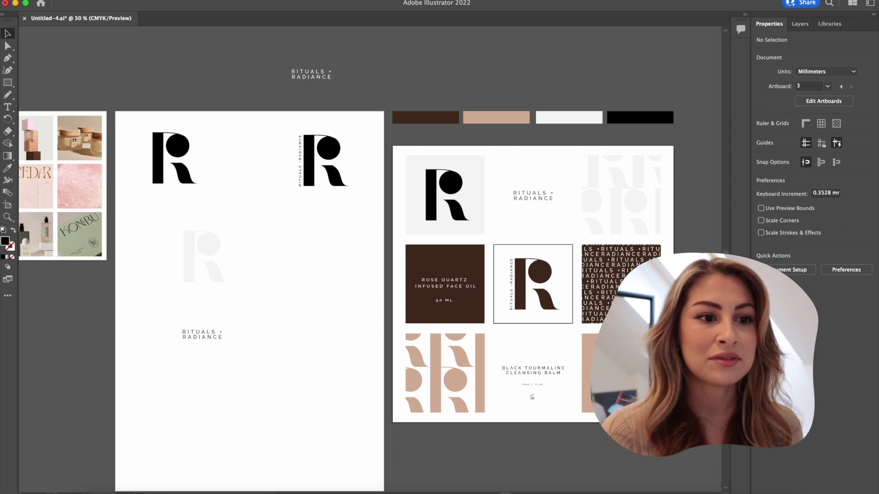
pyautogui.hscroll(3, 346, 281)
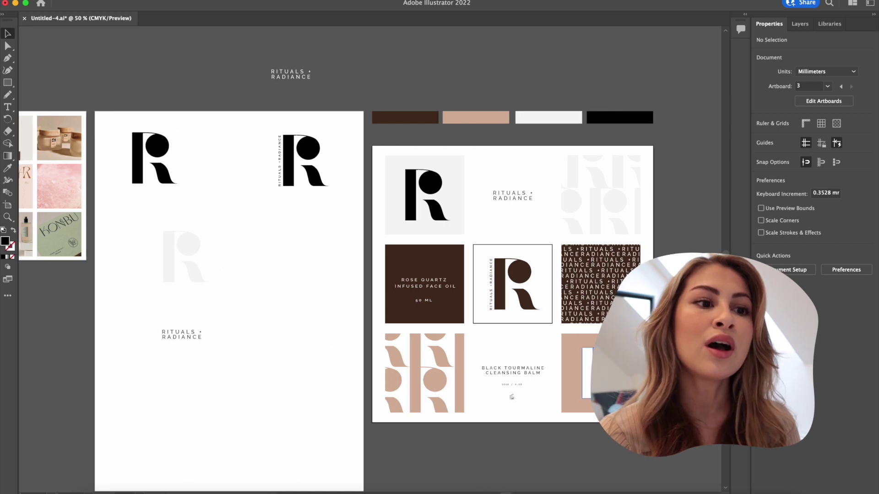